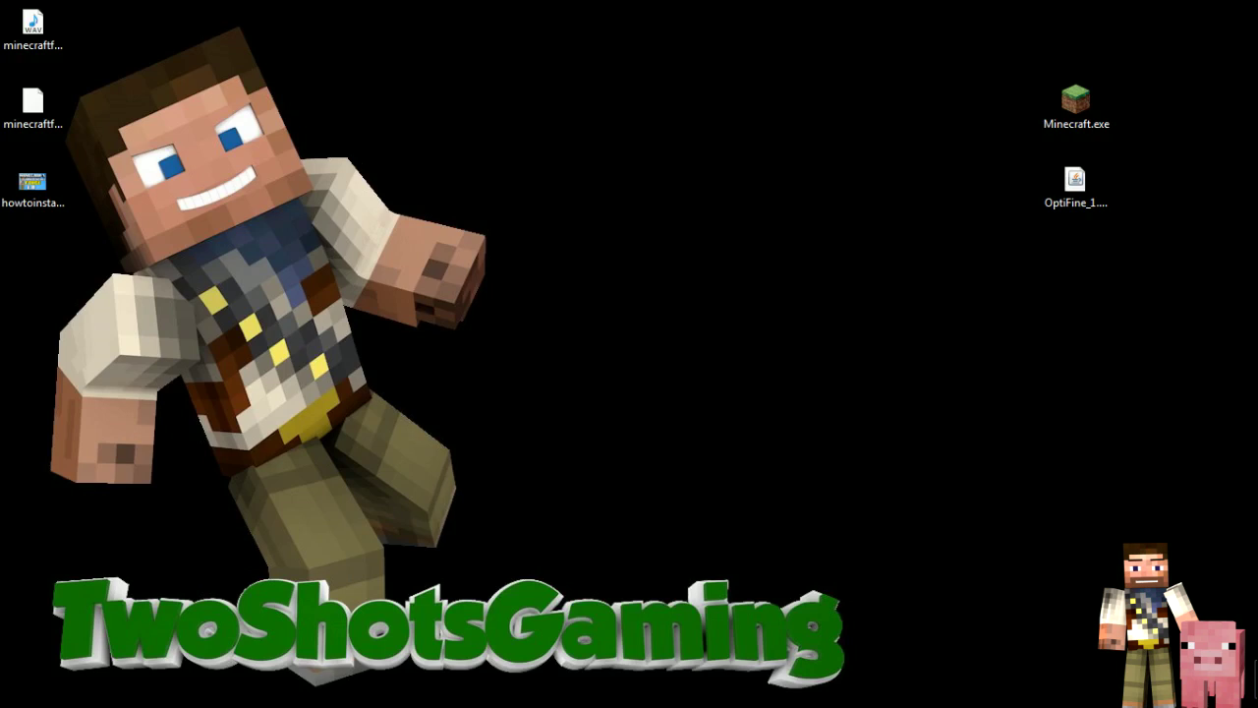
Step: Look through the WinRAR and 7-Zip pages in Chrome, then return to the OptiFine HD A4 forum thread
{"action": "mouse_move", "coordinate": [295, 704]}
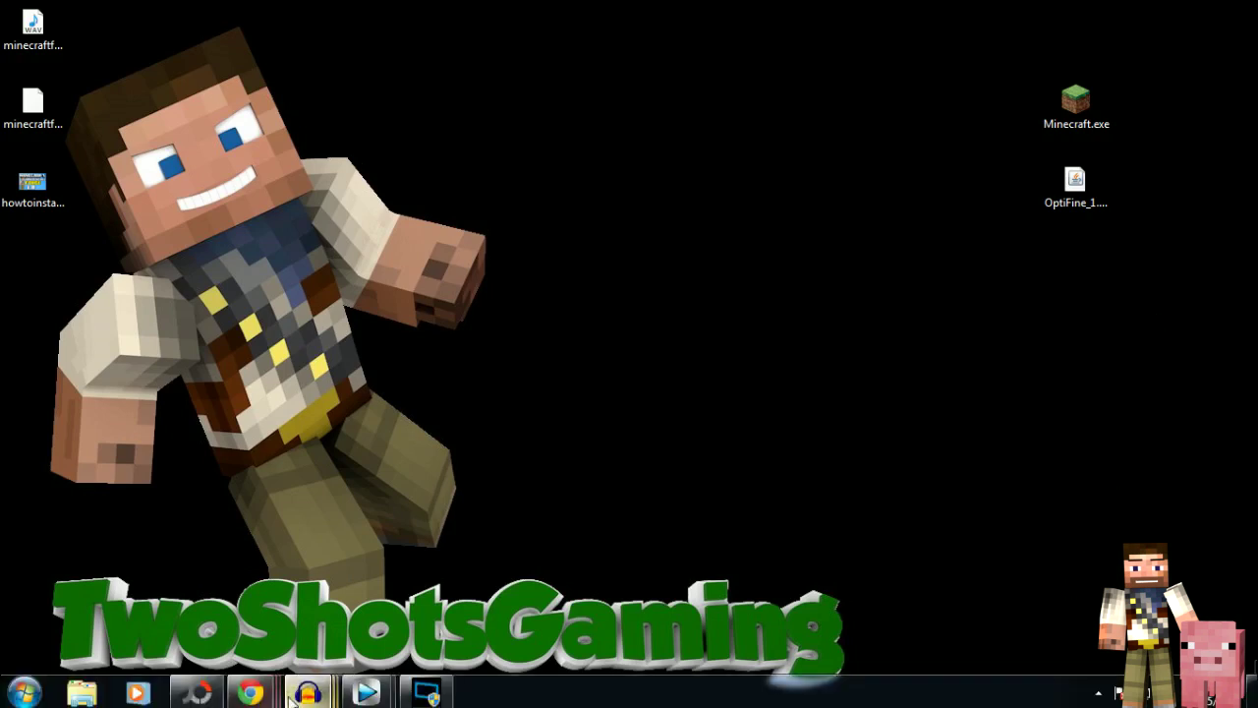
{"action": "mouse_move", "coordinate": [254, 694]}
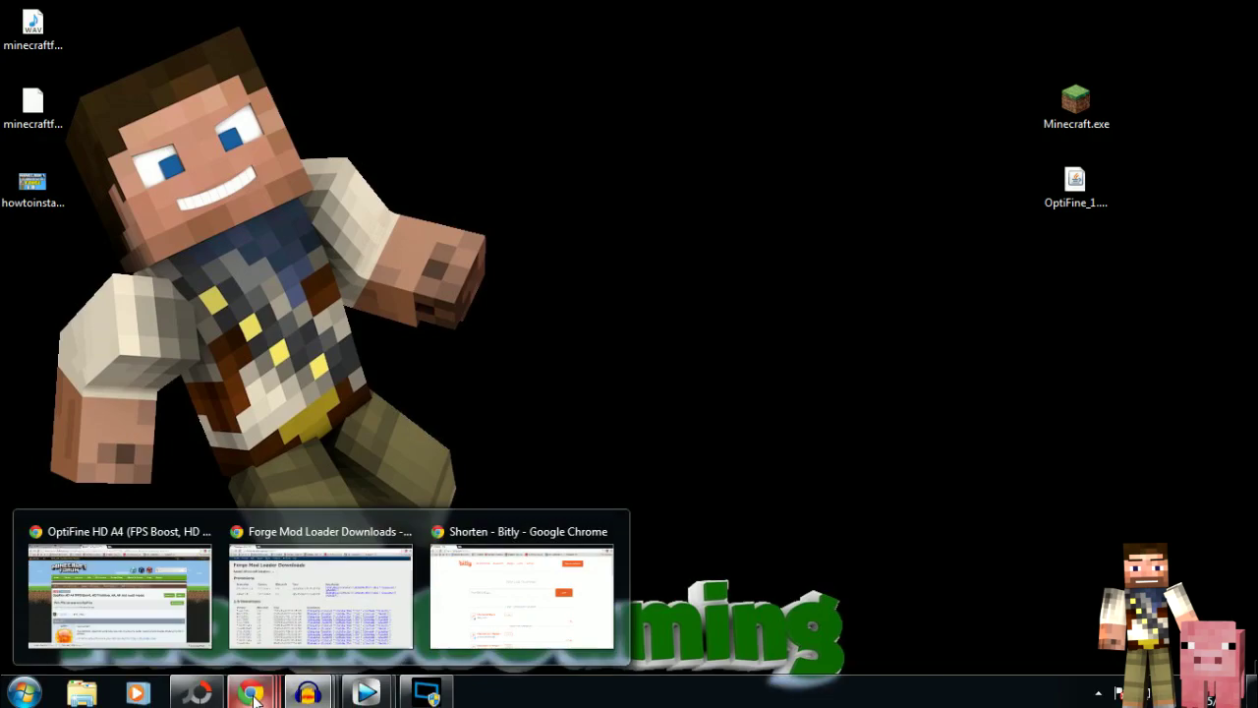
{"action": "left_click", "coordinate": [118, 590]}
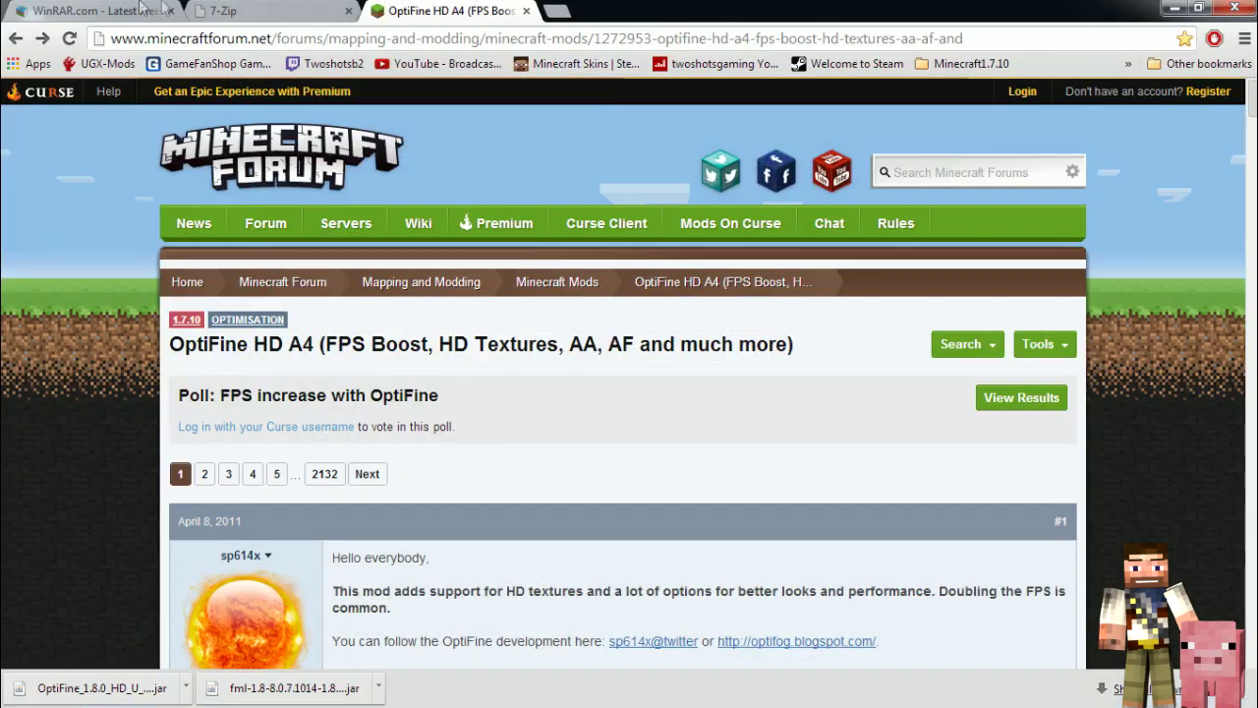
{"action": "left_click", "coordinate": [73, 14]}
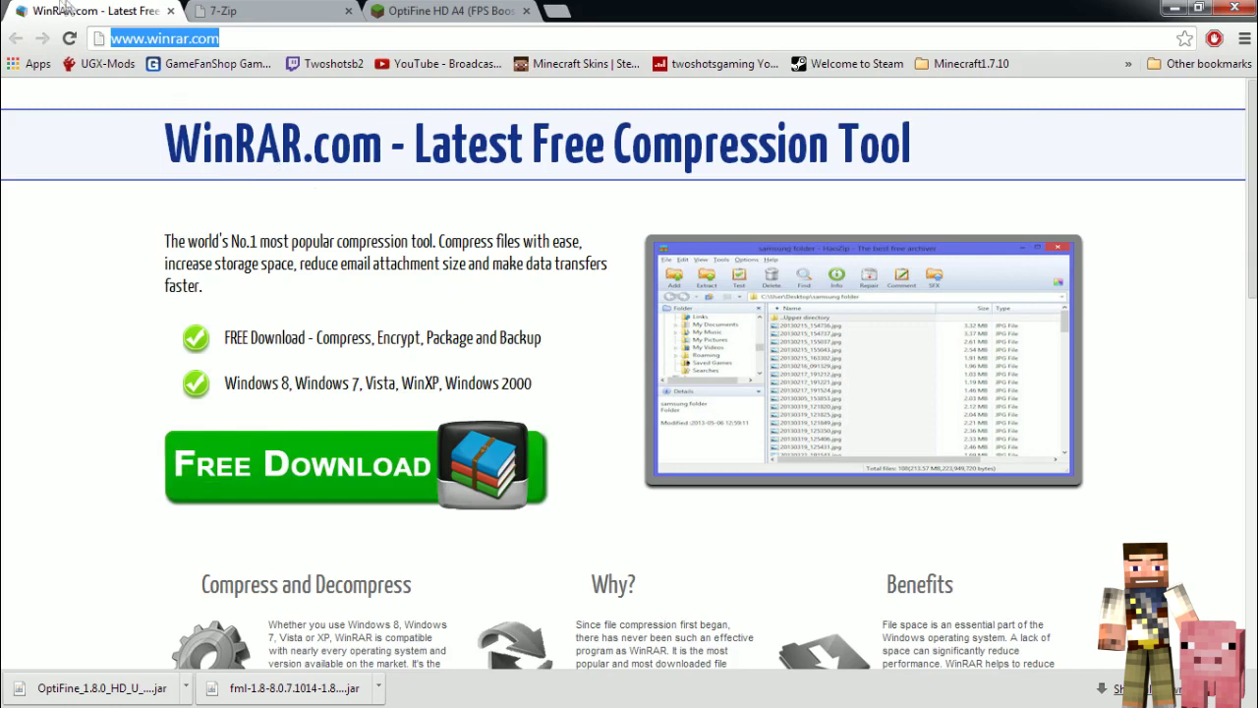
{"action": "left_click", "coordinate": [228, 11]}
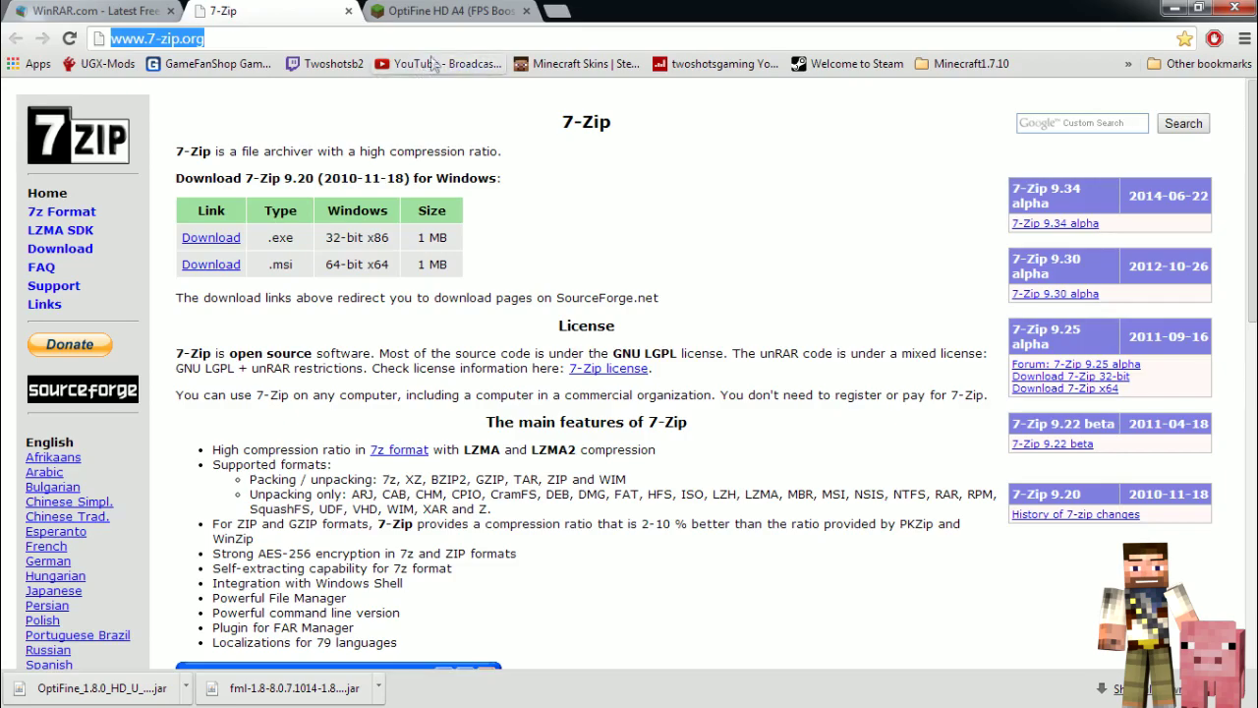
{"action": "left_click", "coordinate": [455, 20]}
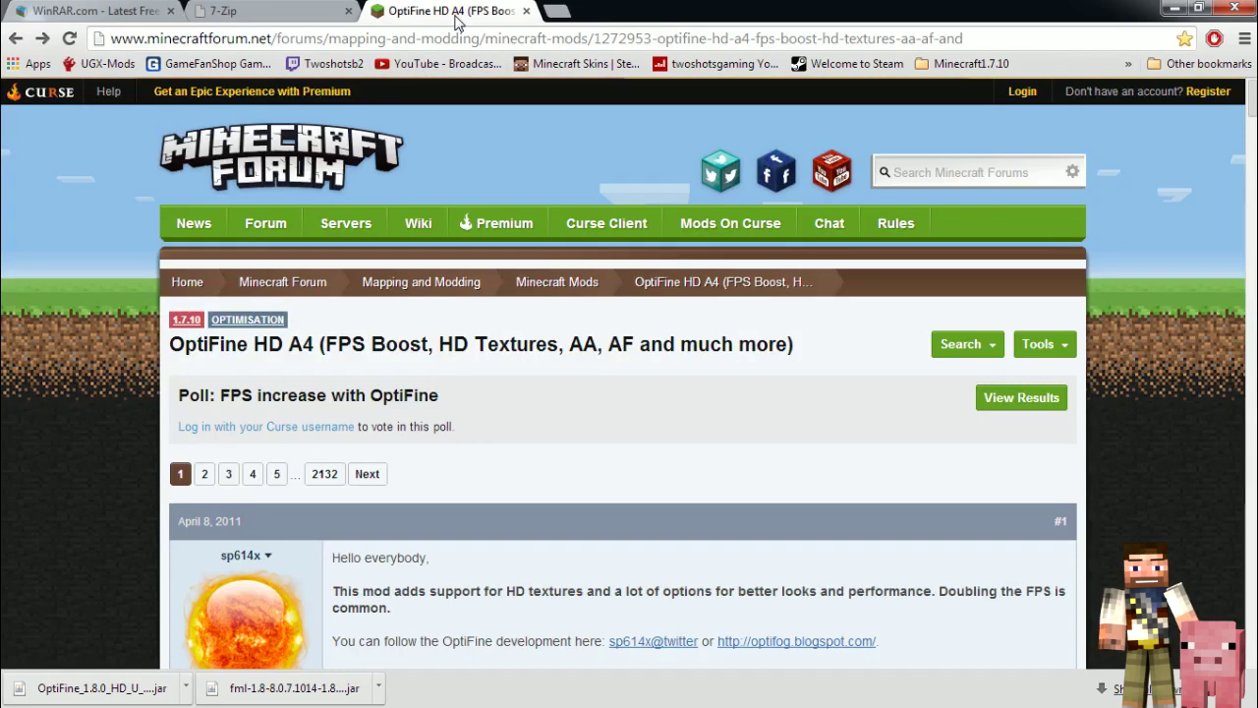
Step: Scroll to the OptiFine HD A3 Ultra for Minecraft 1.8 download line, then minimize Chrome
{"action": "scroll", "coordinate": [560, 275], "scroll_direction": "down", "scroll_amount": 4}
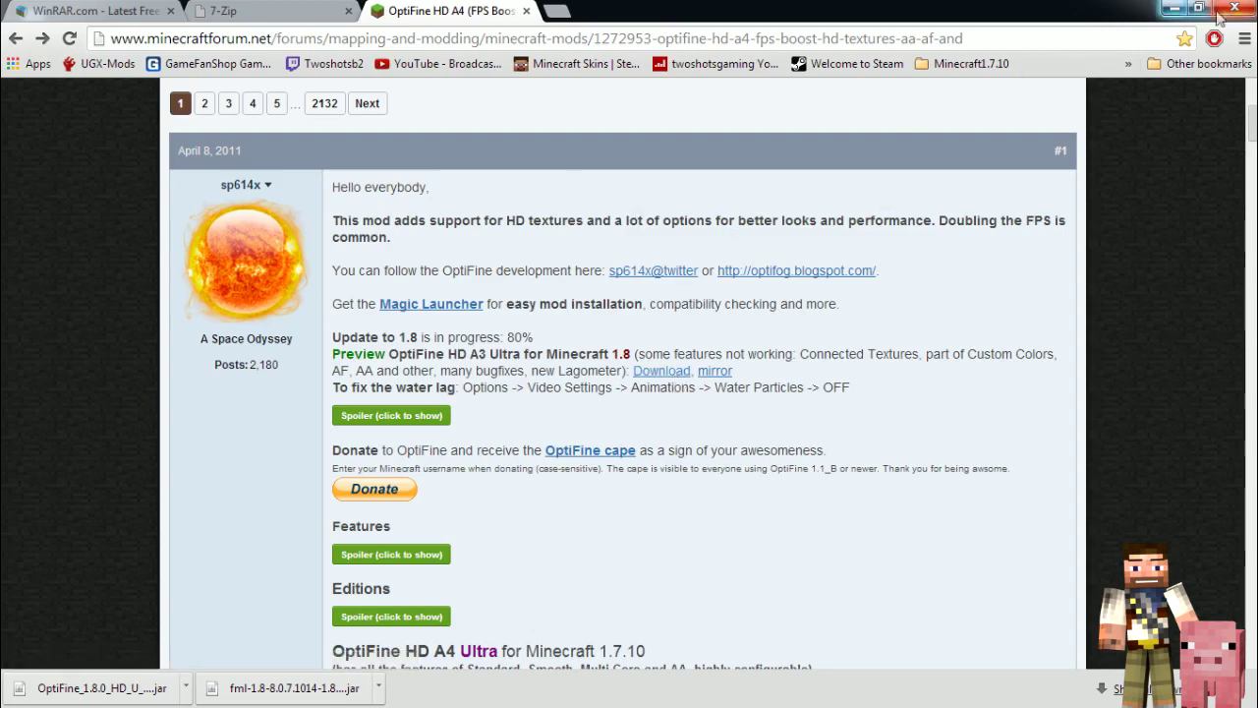
{"action": "left_click", "coordinate": [1171, 8]}
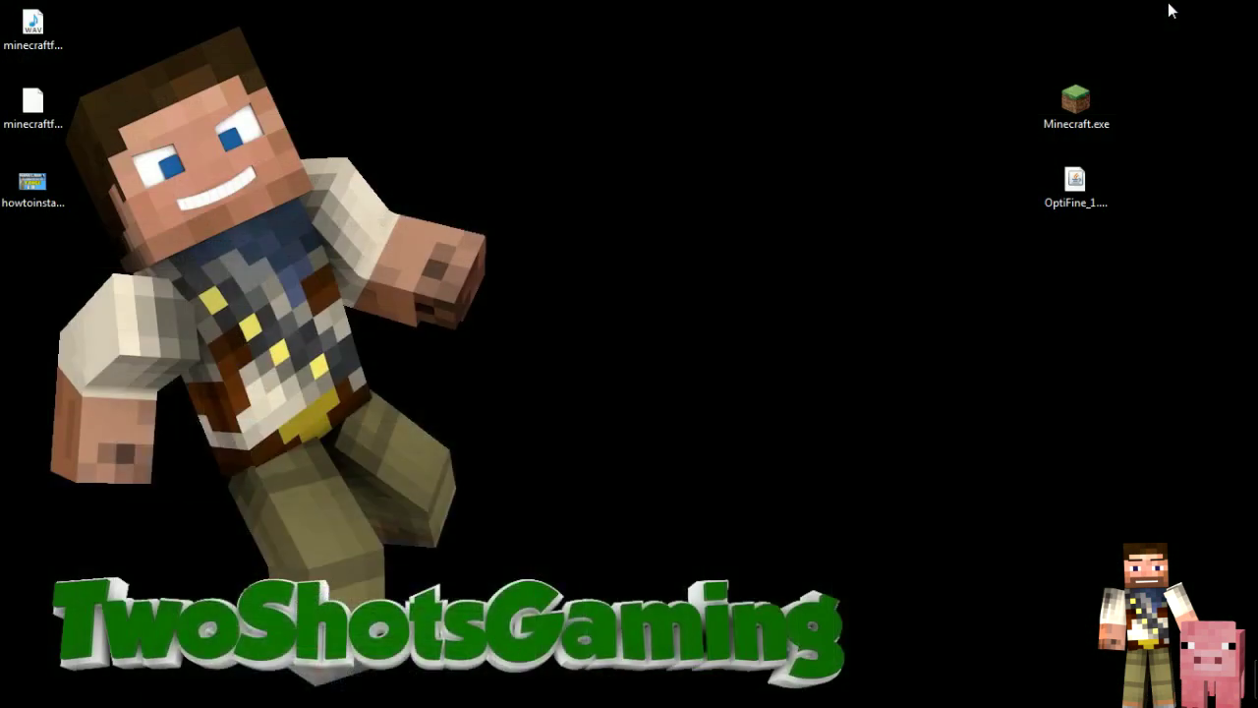
Step: Launch Minecraft.exe, save the profile using release 1.8, and close the launcher
{"action": "double_click", "coordinate": [1081, 103]}
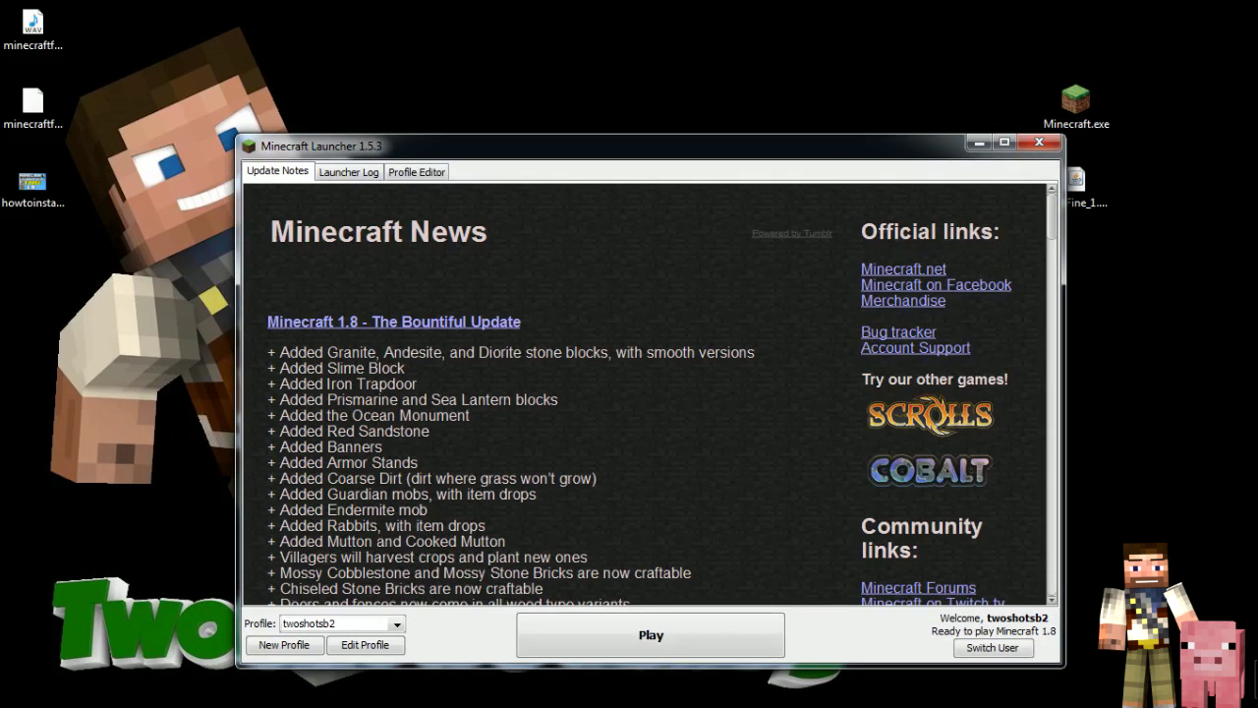
{"action": "left_click", "coordinate": [362, 646]}
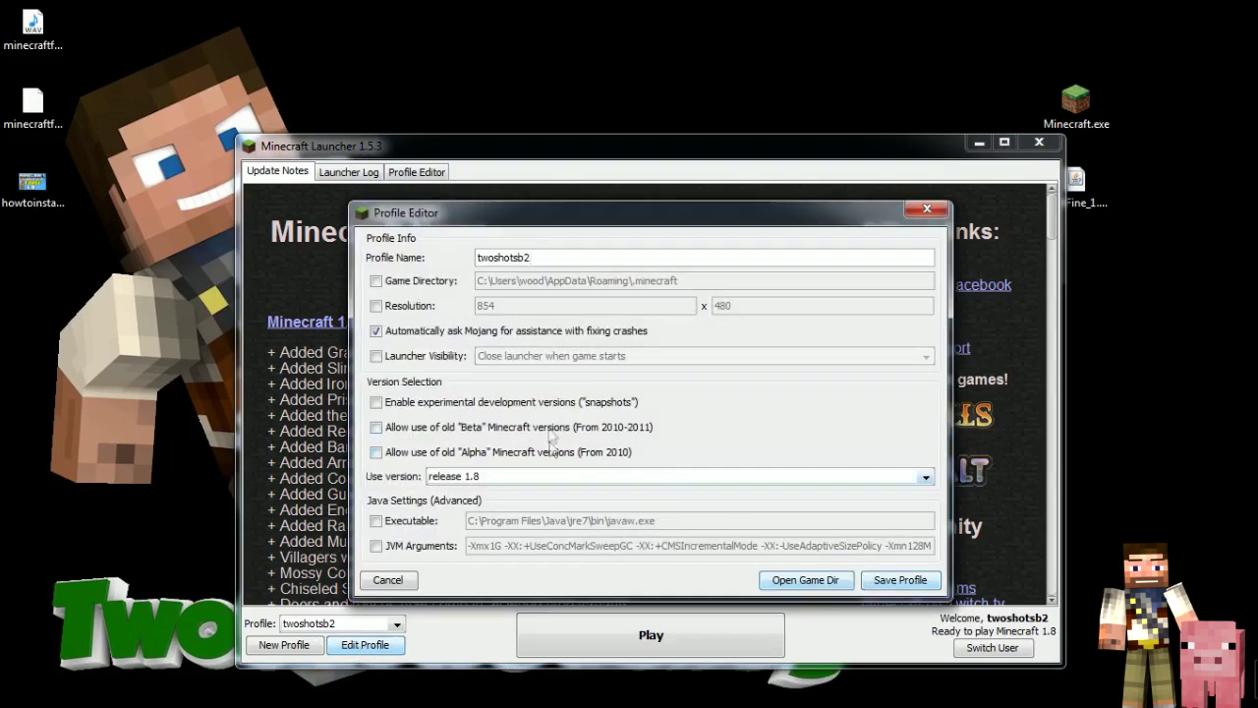
{"action": "left_click", "coordinate": [914, 581]}
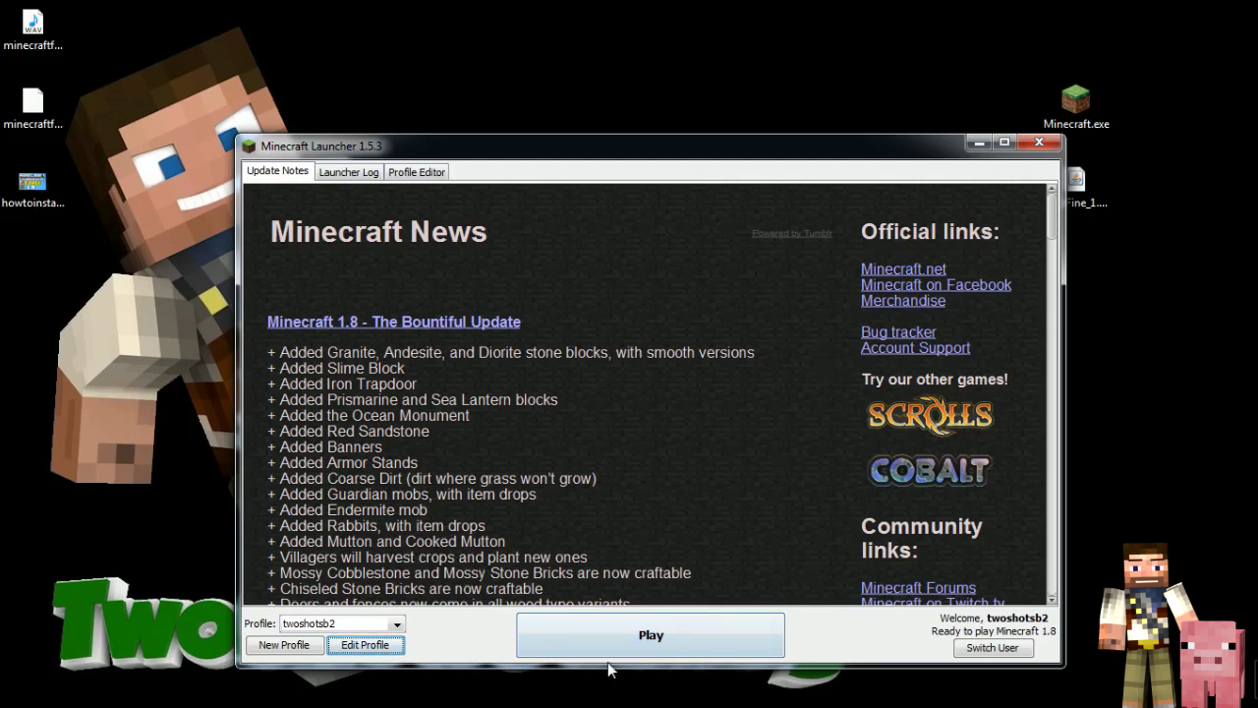
{"action": "left_click", "coordinate": [1048, 144]}
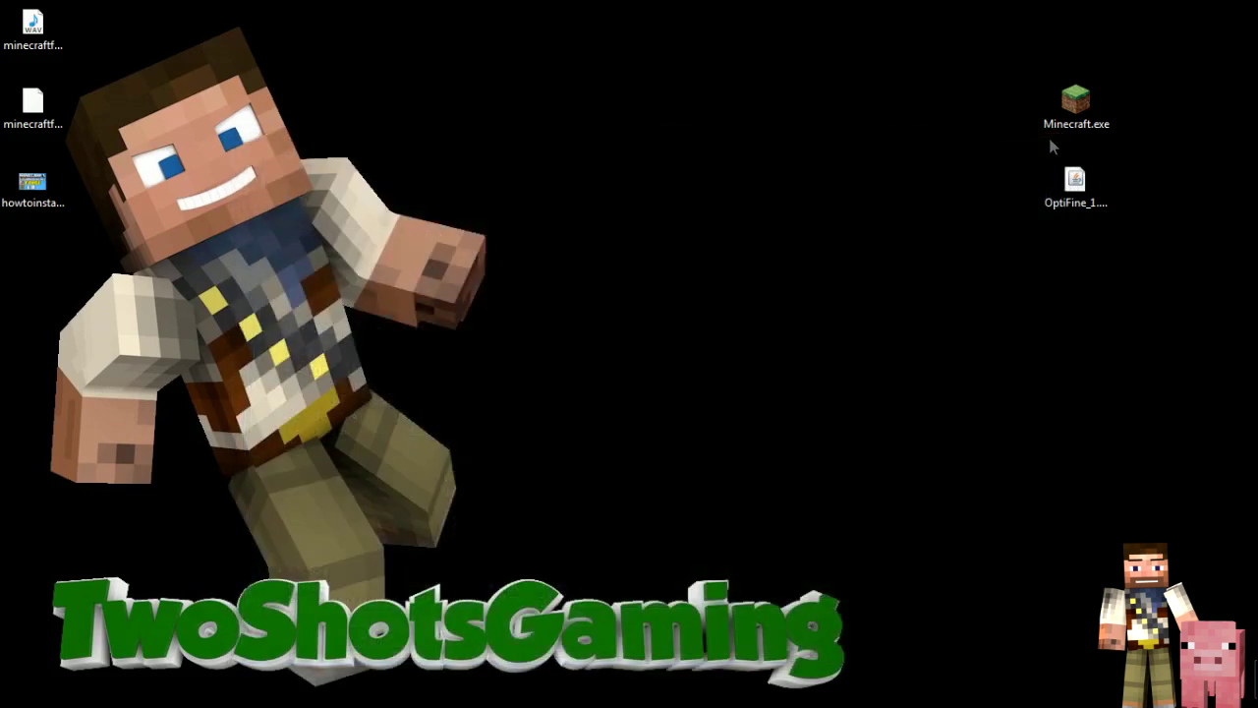
Step: Move the OptiFine jar to mid-desktop, run it with Java, then close the installer
{"action": "left_click_drag", "start_coordinate": [1075, 183], "coordinate": [798, 260]}
{"action": "right_click", "coordinate": [798, 260]}
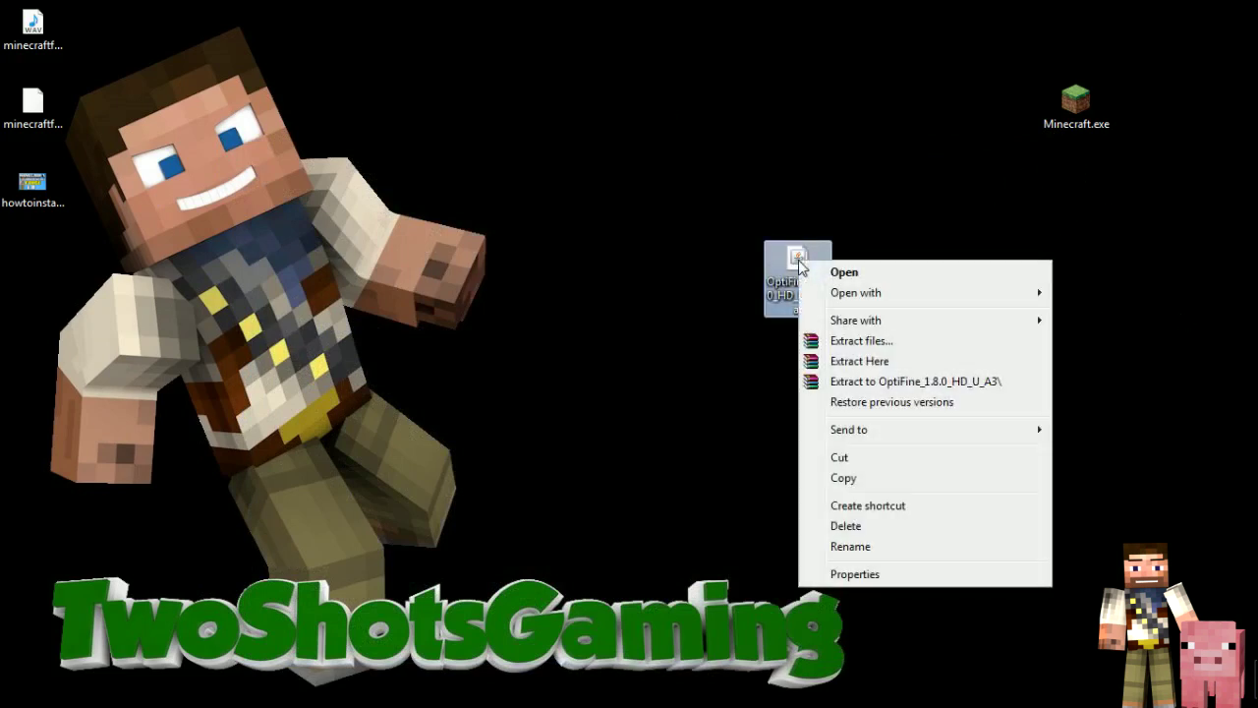
{"action": "left_click", "coordinate": [834, 279]}
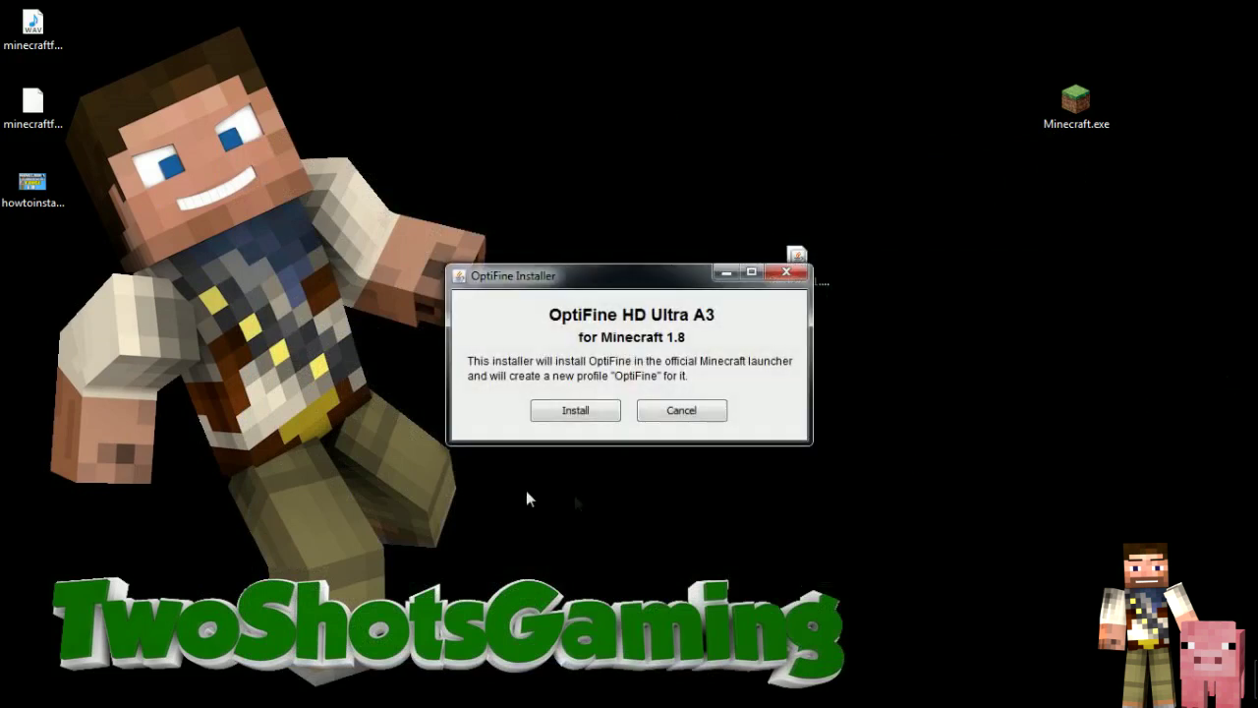
{"action": "left_click", "coordinate": [809, 283]}
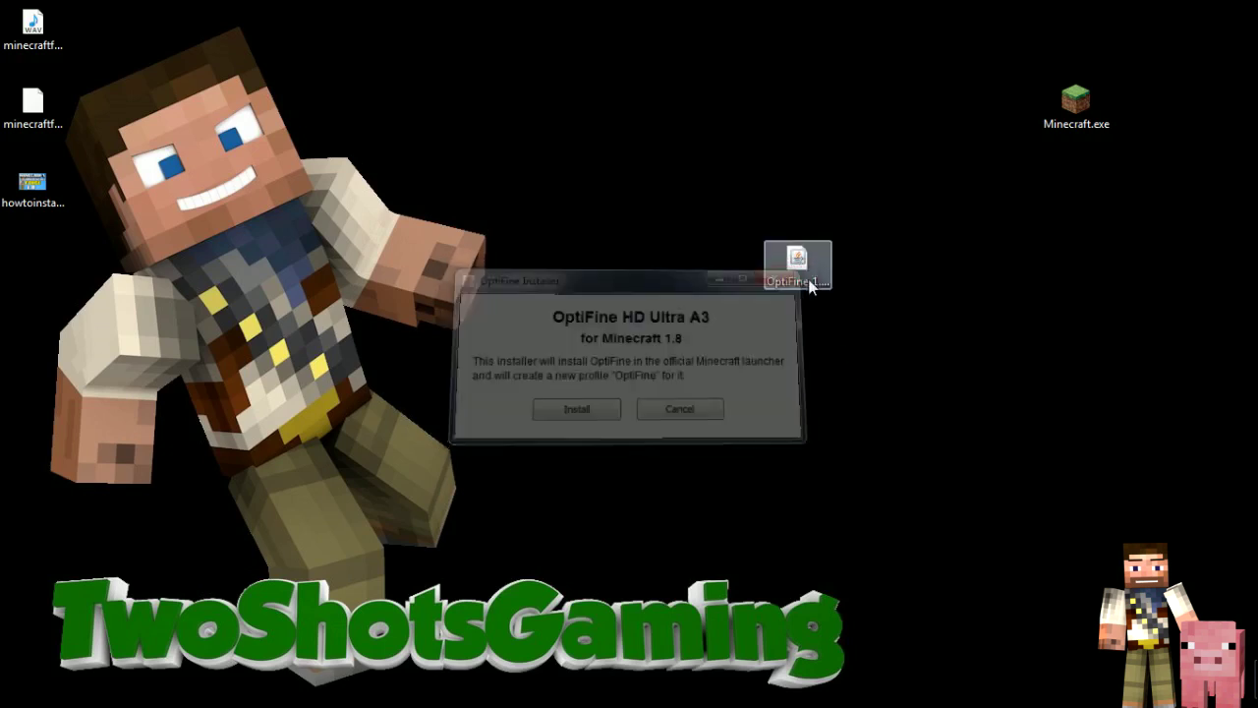
{"action": "right_click", "coordinate": [800, 268]}
{"action": "mouse_move", "coordinate": [880, 310]}
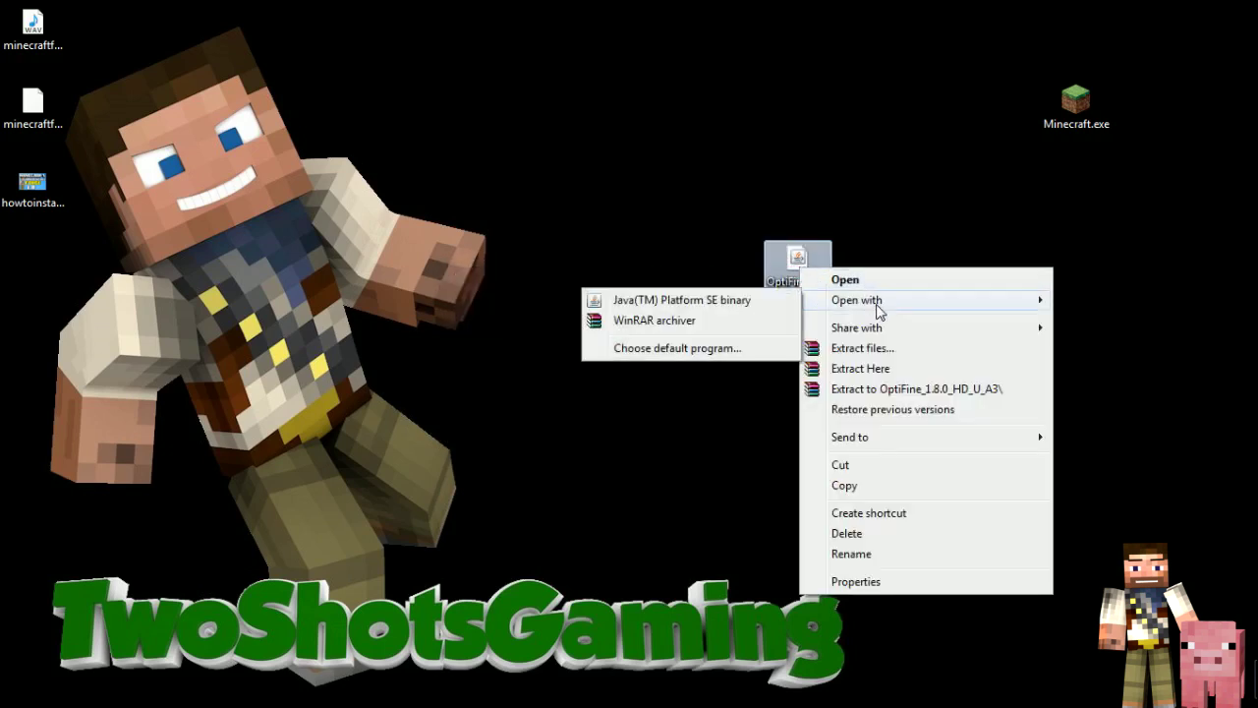
{"action": "left_click", "coordinate": [727, 300]}
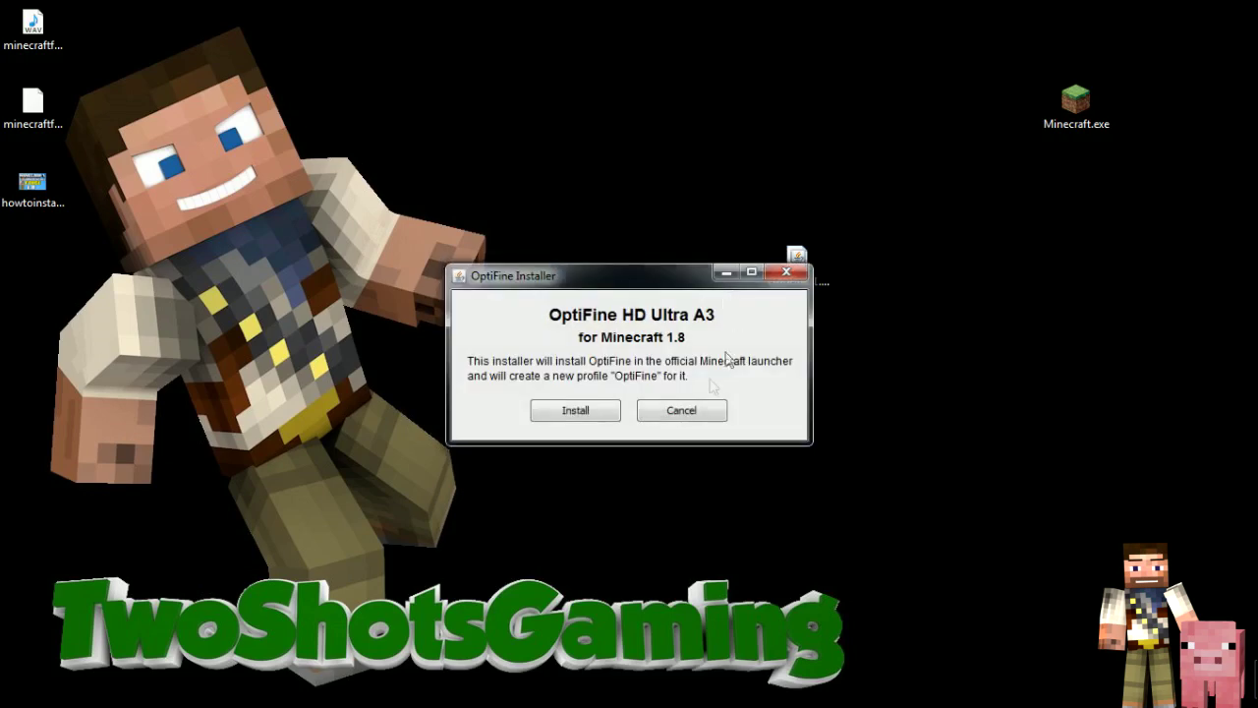
{"action": "left_click", "coordinate": [778, 275]}
Step: Bring up the Choose default program chooser for OptiFine_1.8.0_HD_U_A3.jar
{"action": "right_click", "coordinate": [791, 261]}
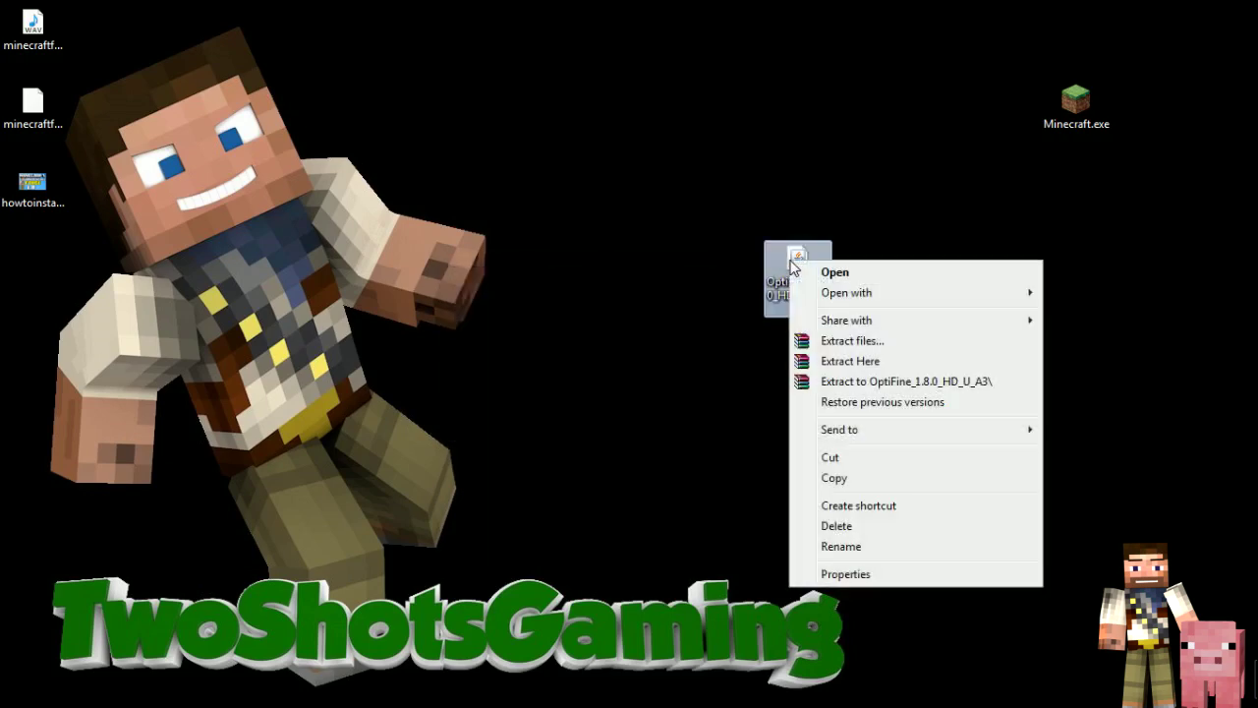
{"action": "mouse_move", "coordinate": [909, 303]}
{"action": "left_click", "coordinate": [1076, 341]}
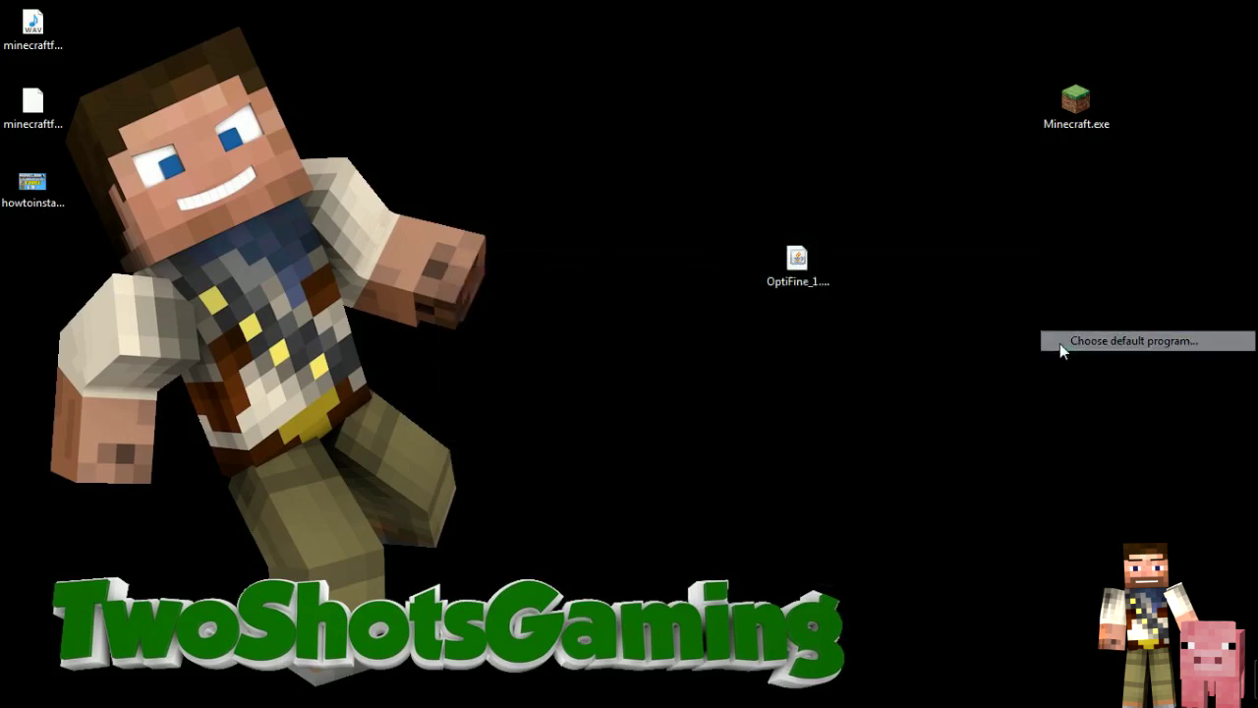
Step: Browse to Program Files\Java\jre7\lib from Other Programs, then close the browser and Open with dialog
{"action": "left_click", "coordinate": [865, 289]}
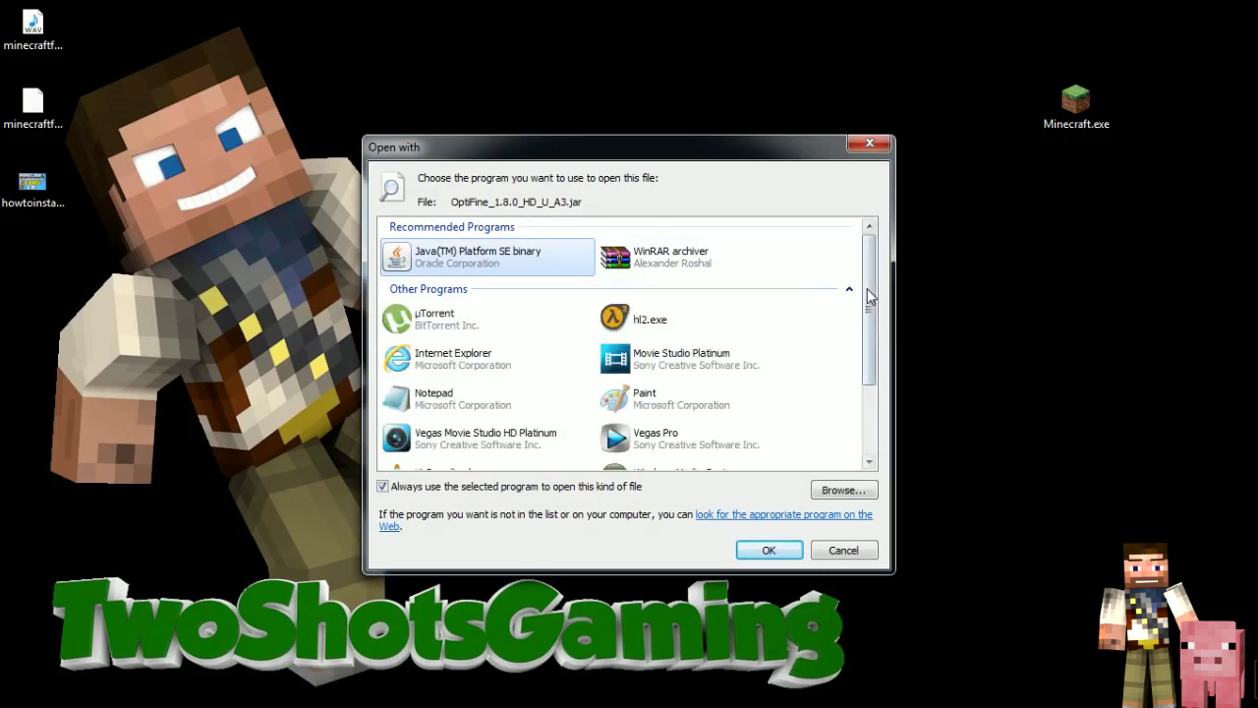
{"action": "left_click", "coordinate": [838, 491]}
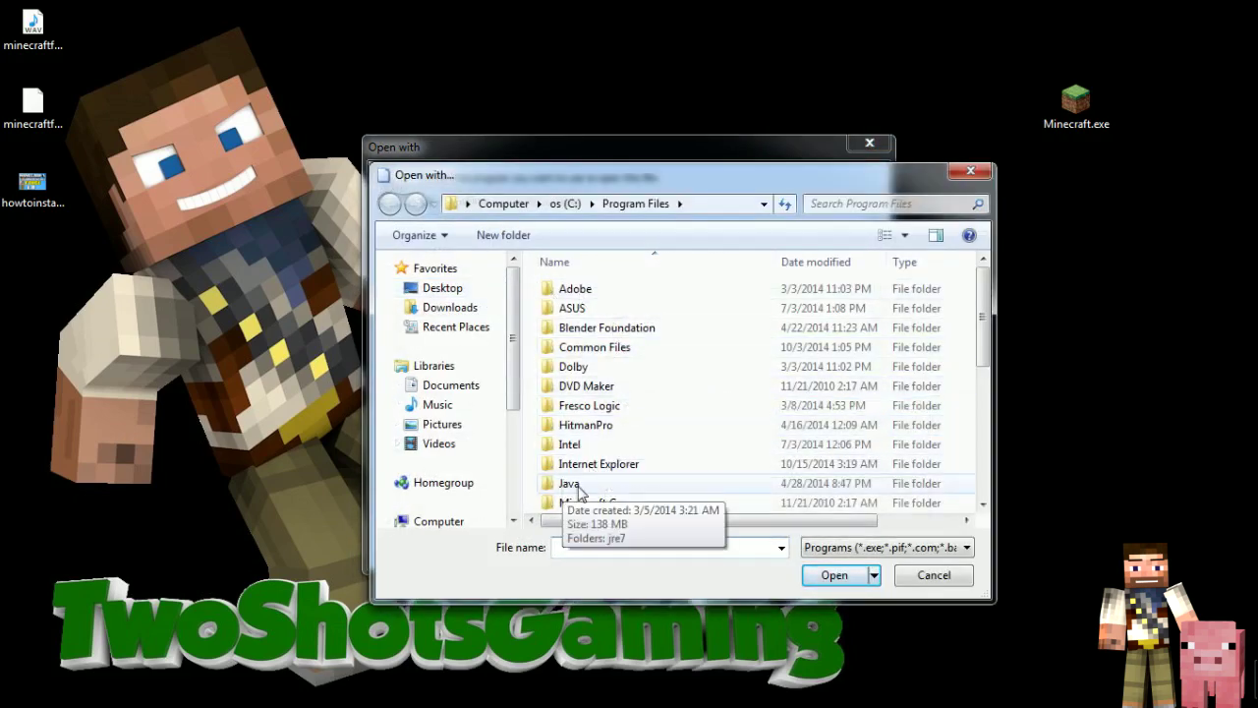
{"action": "double_click", "coordinate": [570, 483]}
{"action": "double_click", "coordinate": [584, 292]}
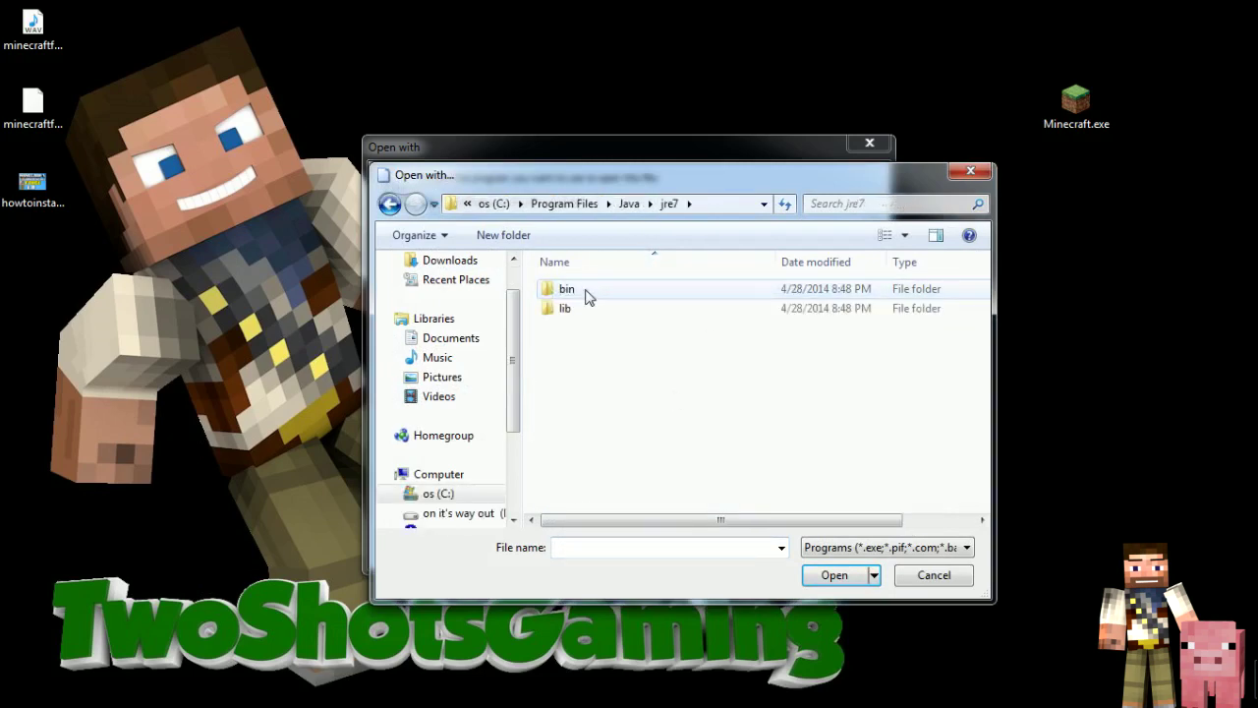
{"action": "double_click", "coordinate": [584, 307]}
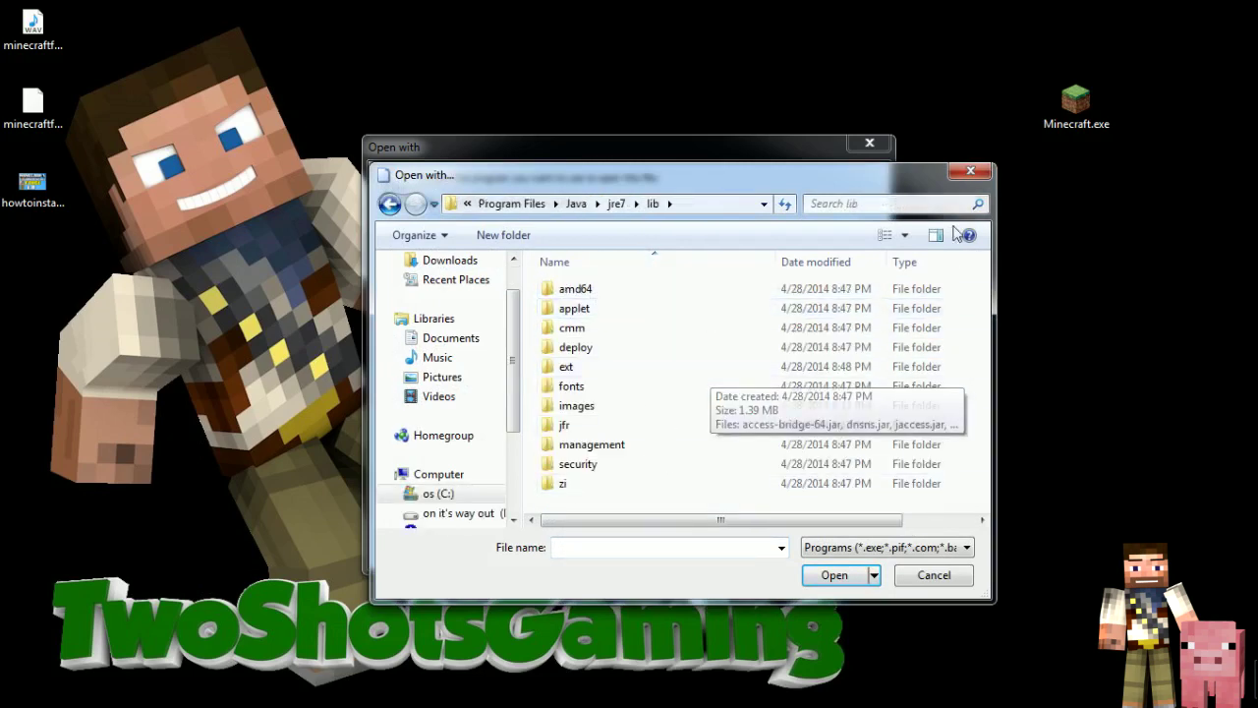
{"action": "left_click", "coordinate": [969, 173]}
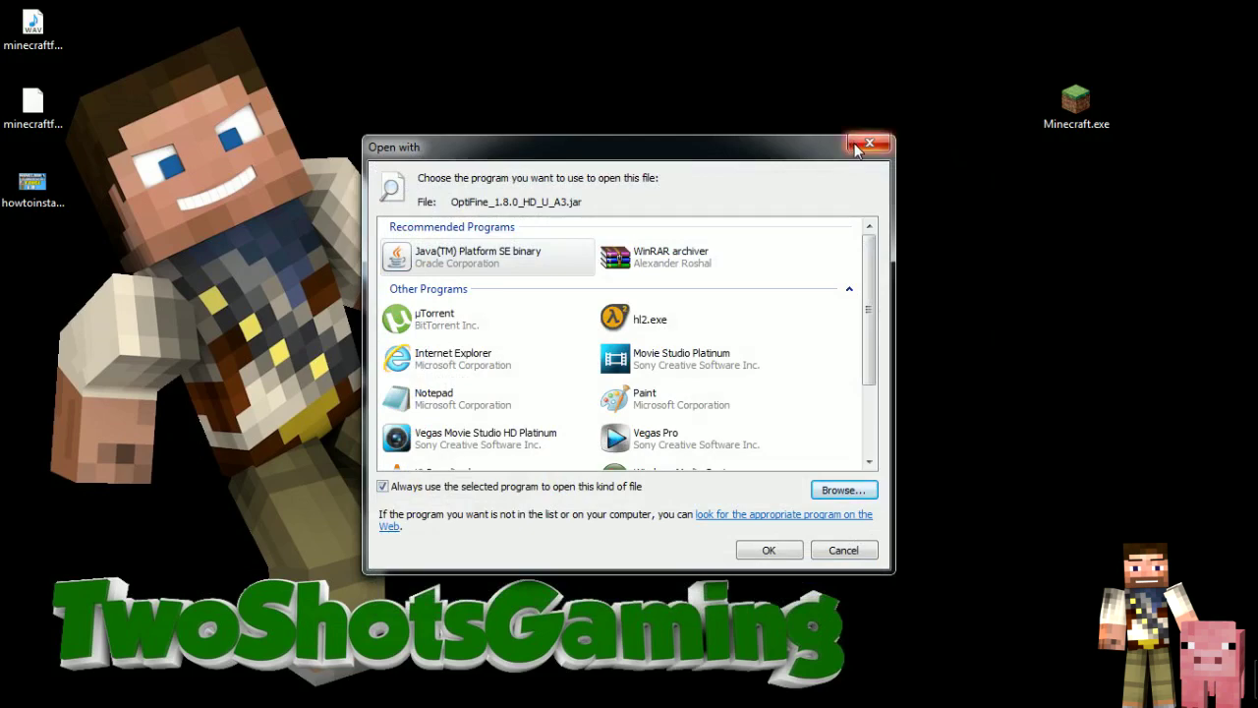
{"action": "left_click", "coordinate": [856, 147]}
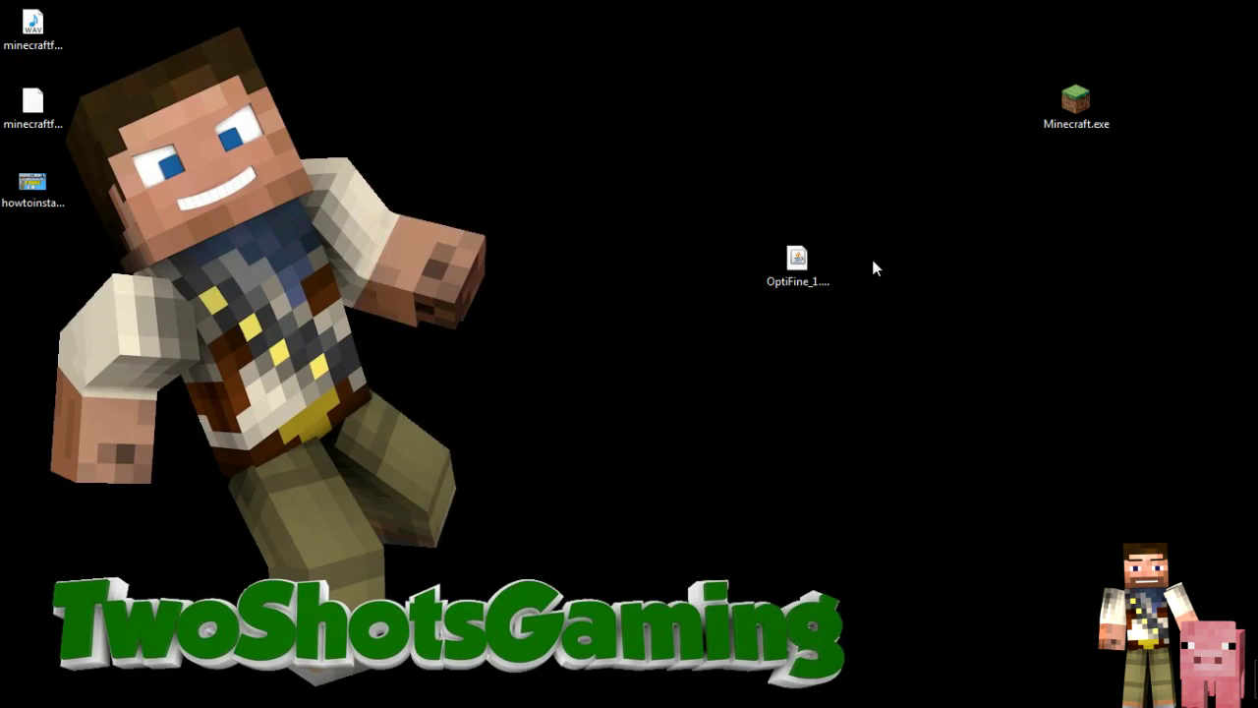
Step: Run the OptiFine jar and install OptiFine HD Ultra A3, dismissing the success message
{"action": "left_click", "coordinate": [796, 263]}
{"action": "right_click", "coordinate": [799, 267]}
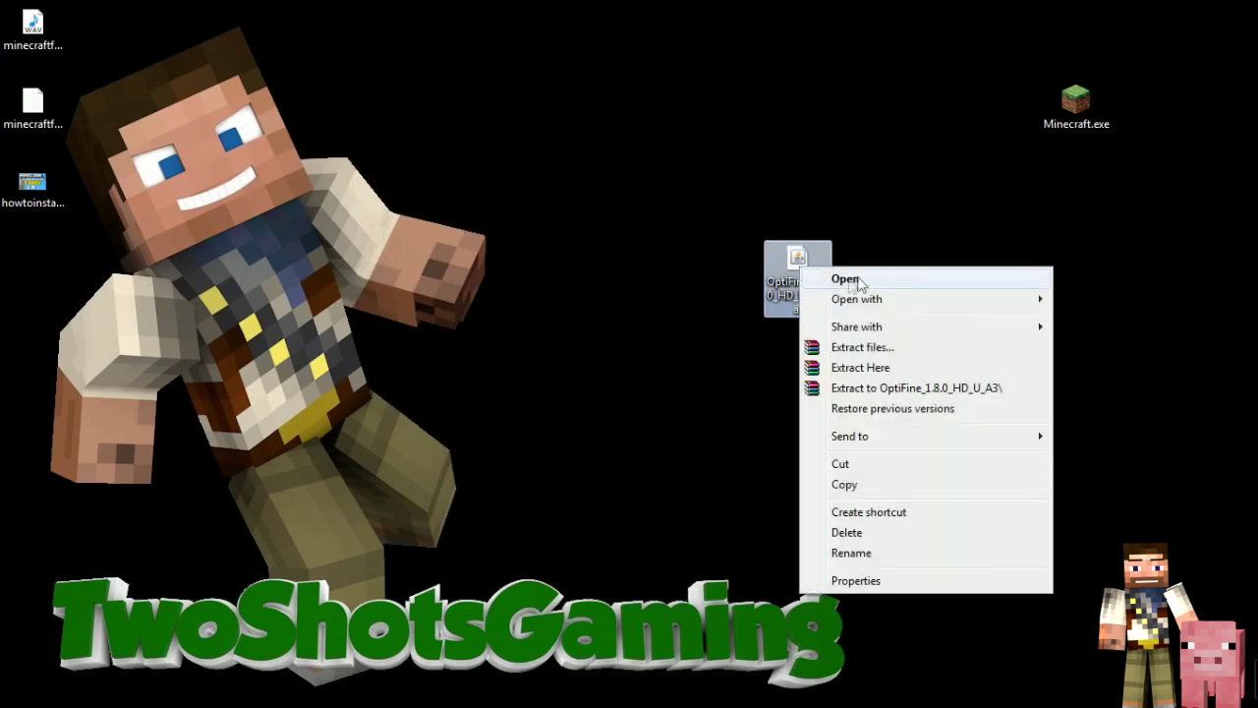
{"action": "mouse_move", "coordinate": [895, 309]}
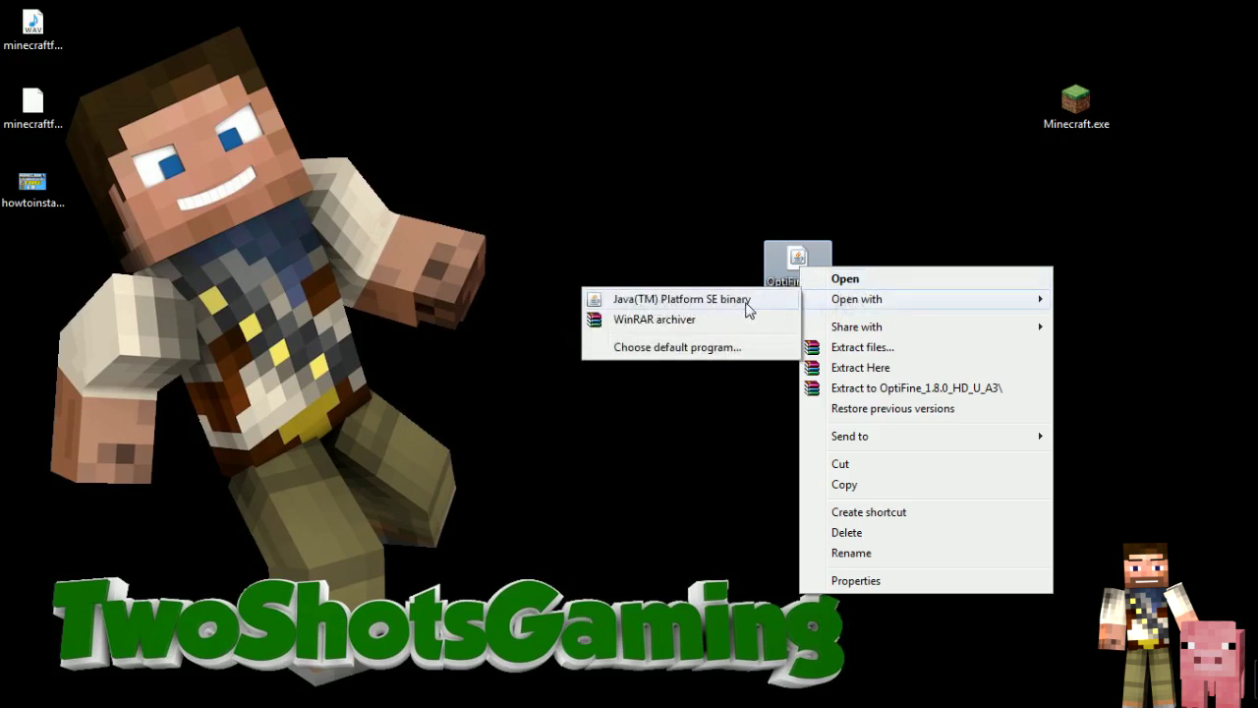
{"action": "double_click", "coordinate": [798, 258]}
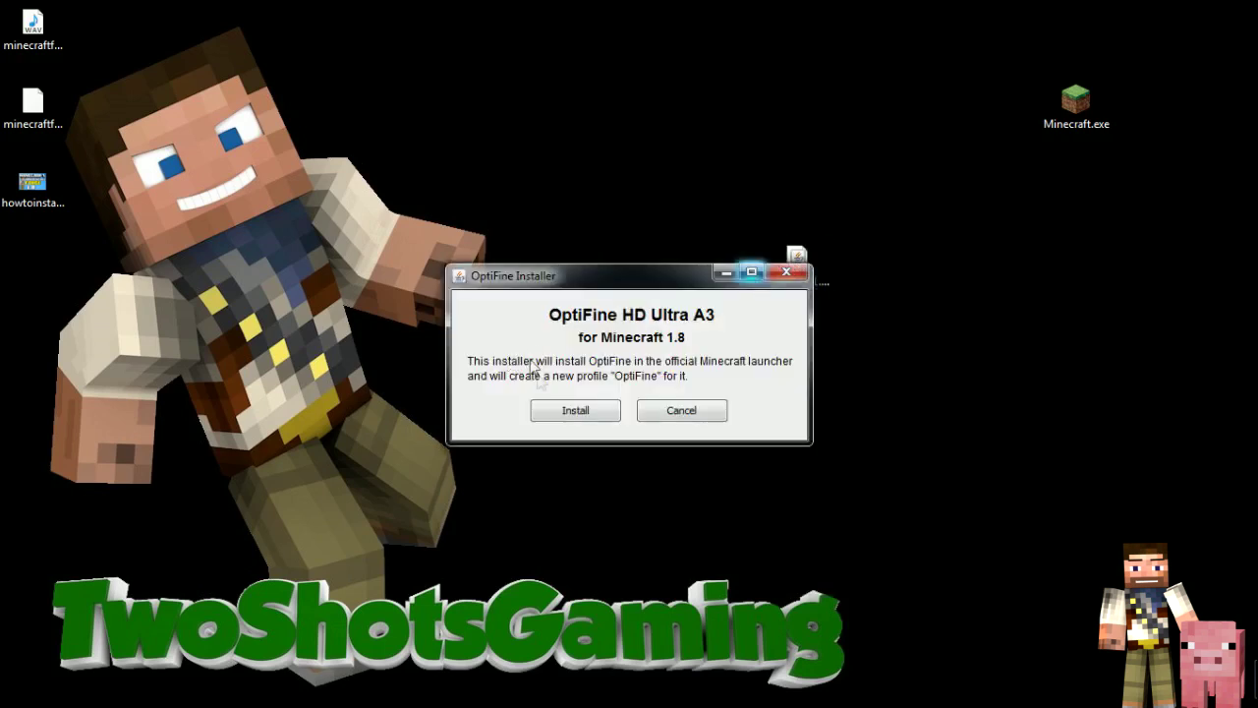
{"action": "left_click", "coordinate": [547, 416]}
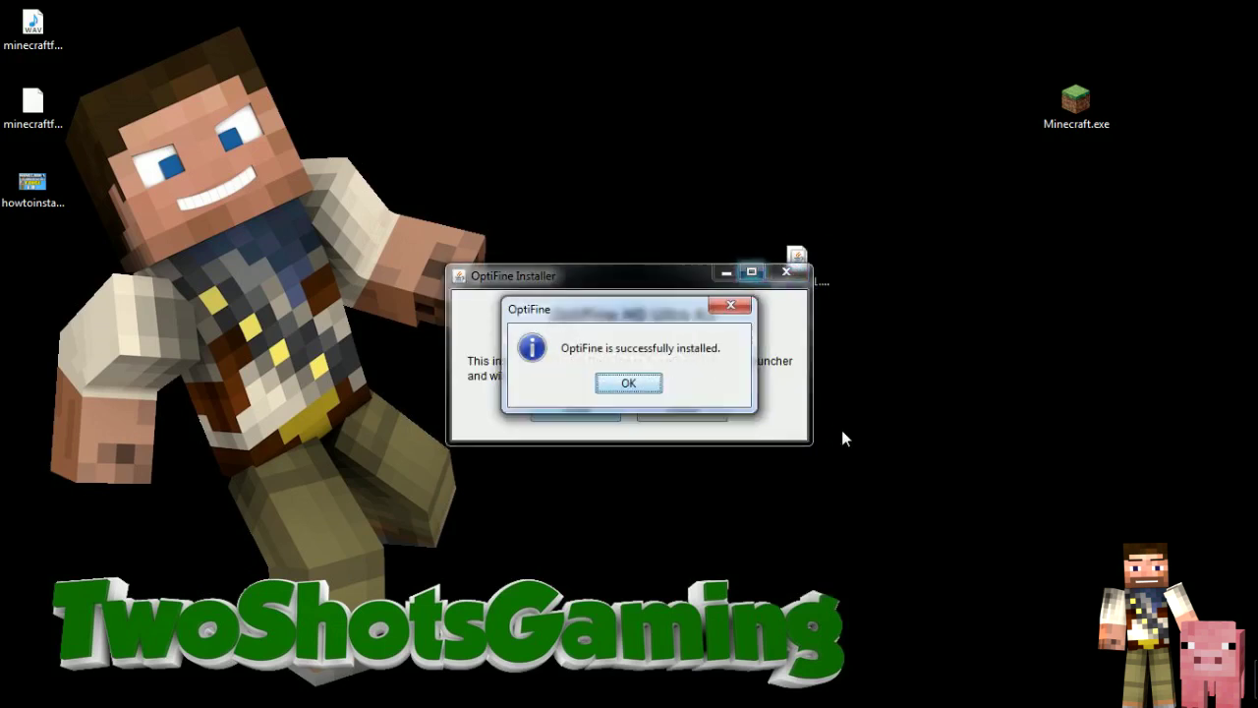
{"action": "left_click", "coordinate": [645, 374]}
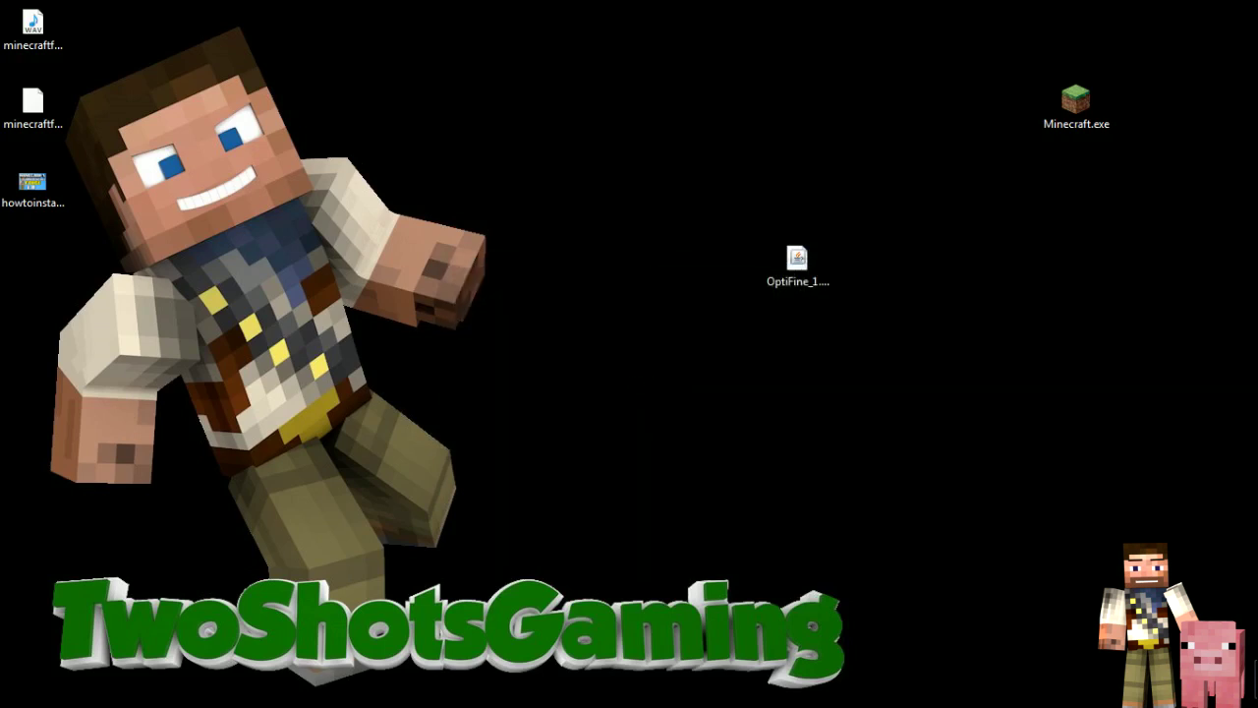
Step: In the launcher, set the OptiFine profile's version to release 1.8-OptiFine_HD_U_A3 and save it
{"action": "left_click_drag", "start_coordinate": [797, 260], "coordinate": [1145, 185]}
{"action": "left_click", "coordinate": [1075, 108]}
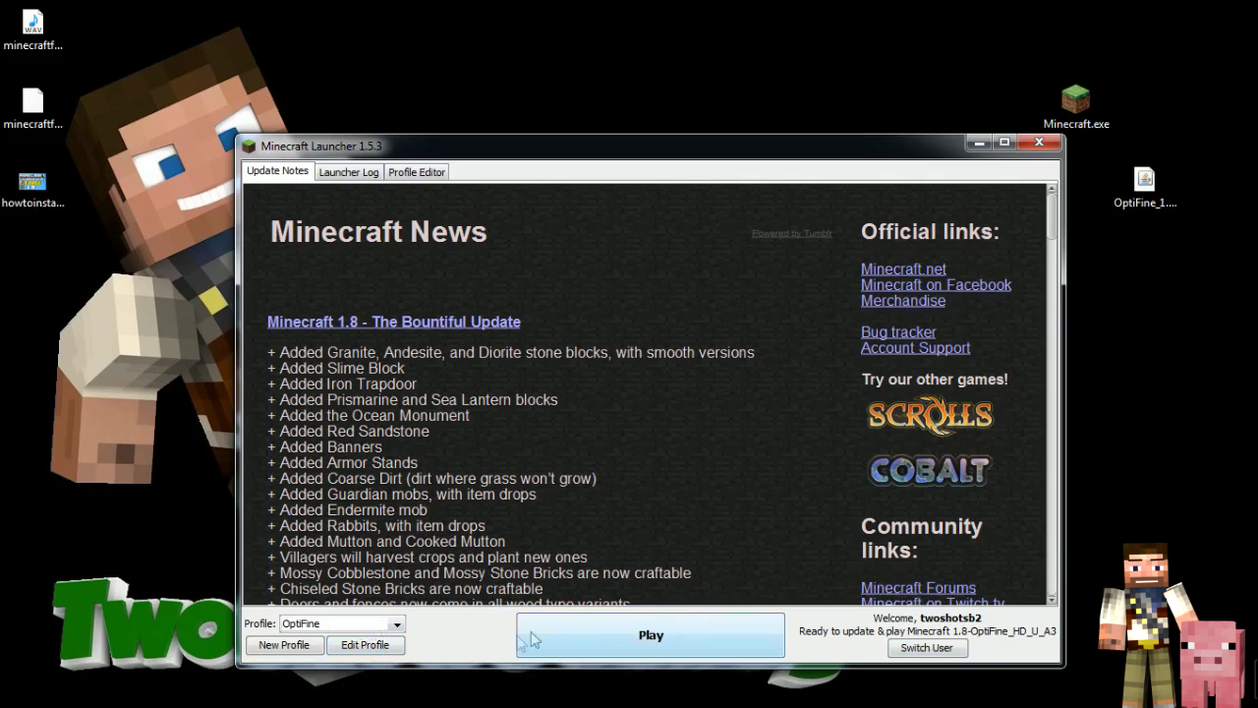
{"action": "left_click", "coordinate": [349, 648]}
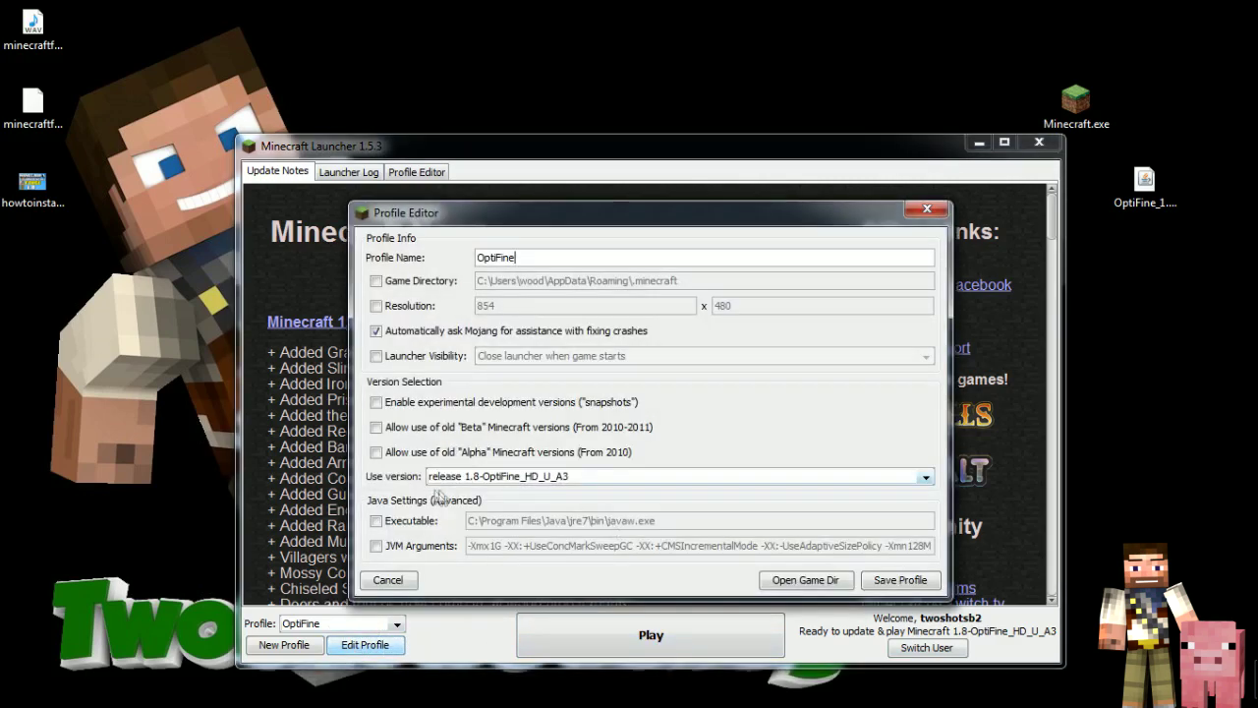
{"action": "left_click", "coordinate": [927, 477]}
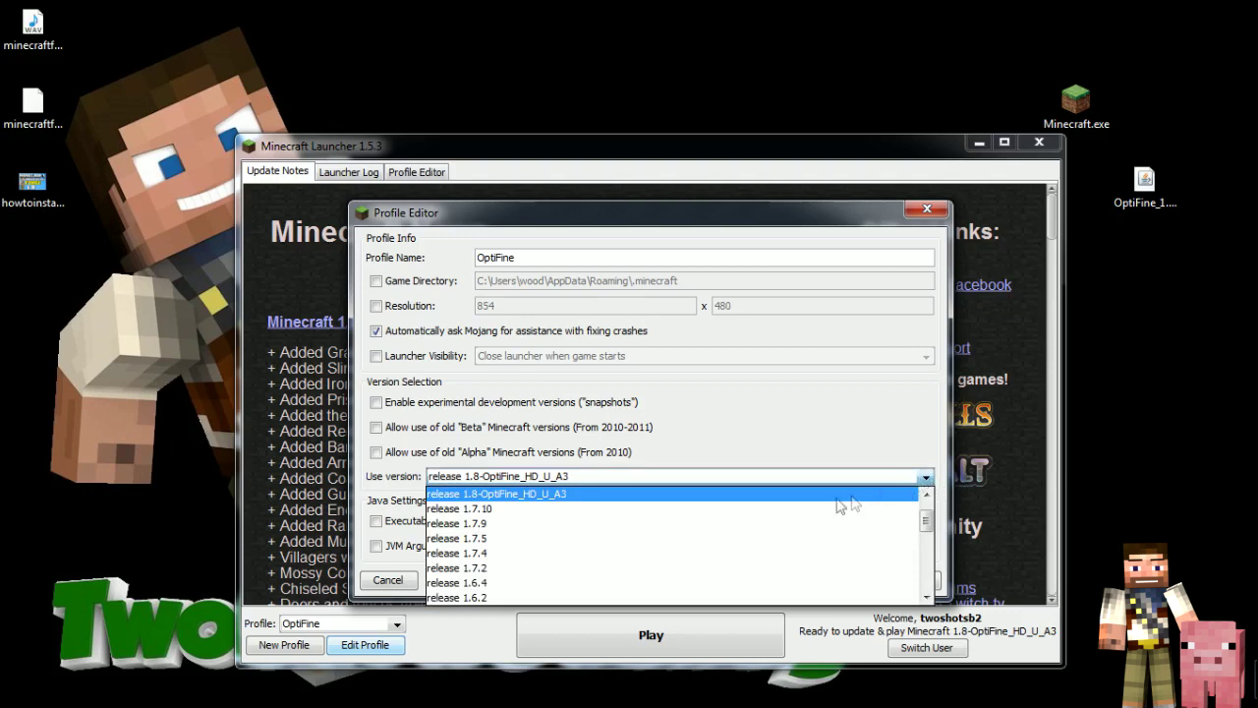
{"action": "scroll", "coordinate": [625, 541], "scroll_direction": "down", "scroll_amount": 15}
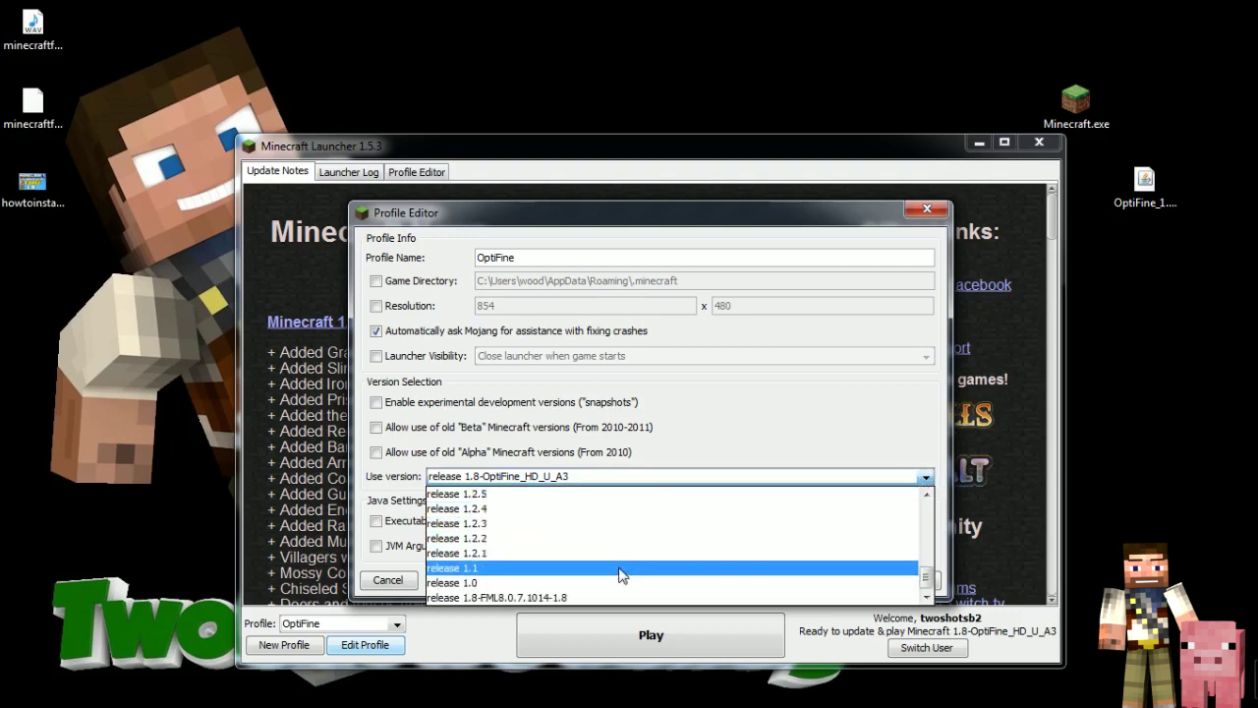
{"action": "scroll", "coordinate": [498, 599], "scroll_direction": "up", "scroll_amount": 15}
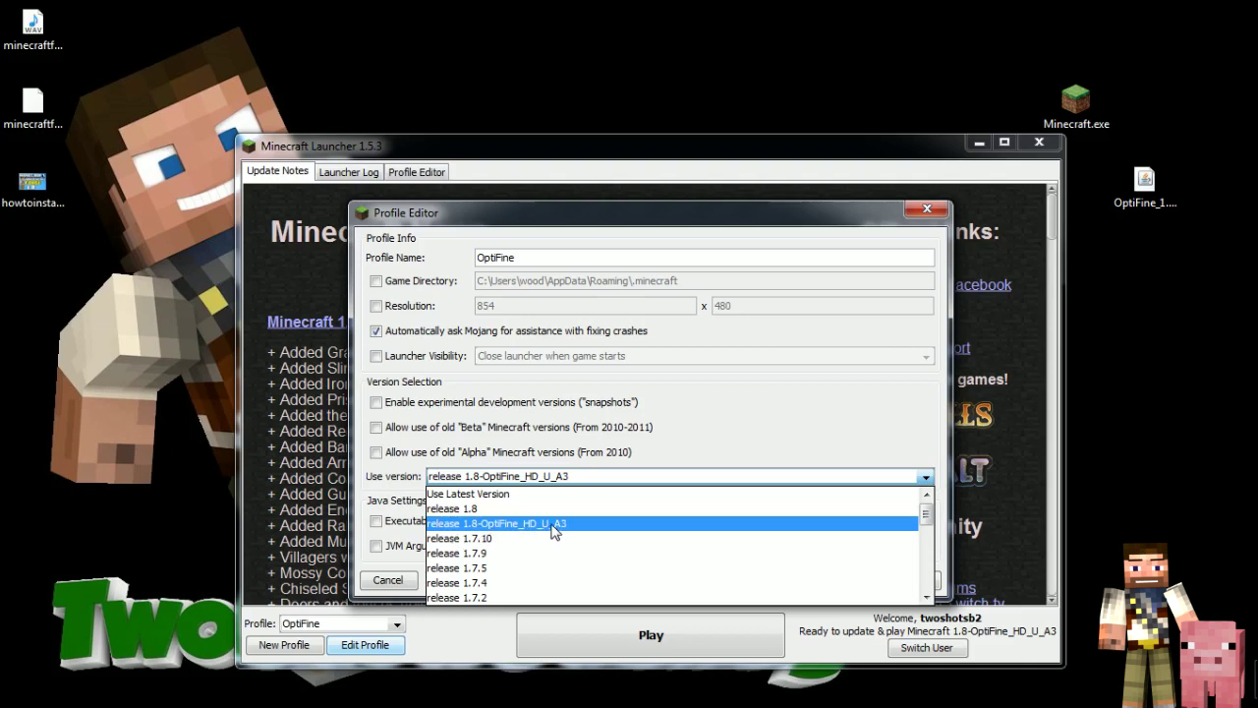
{"action": "left_click", "coordinate": [556, 529]}
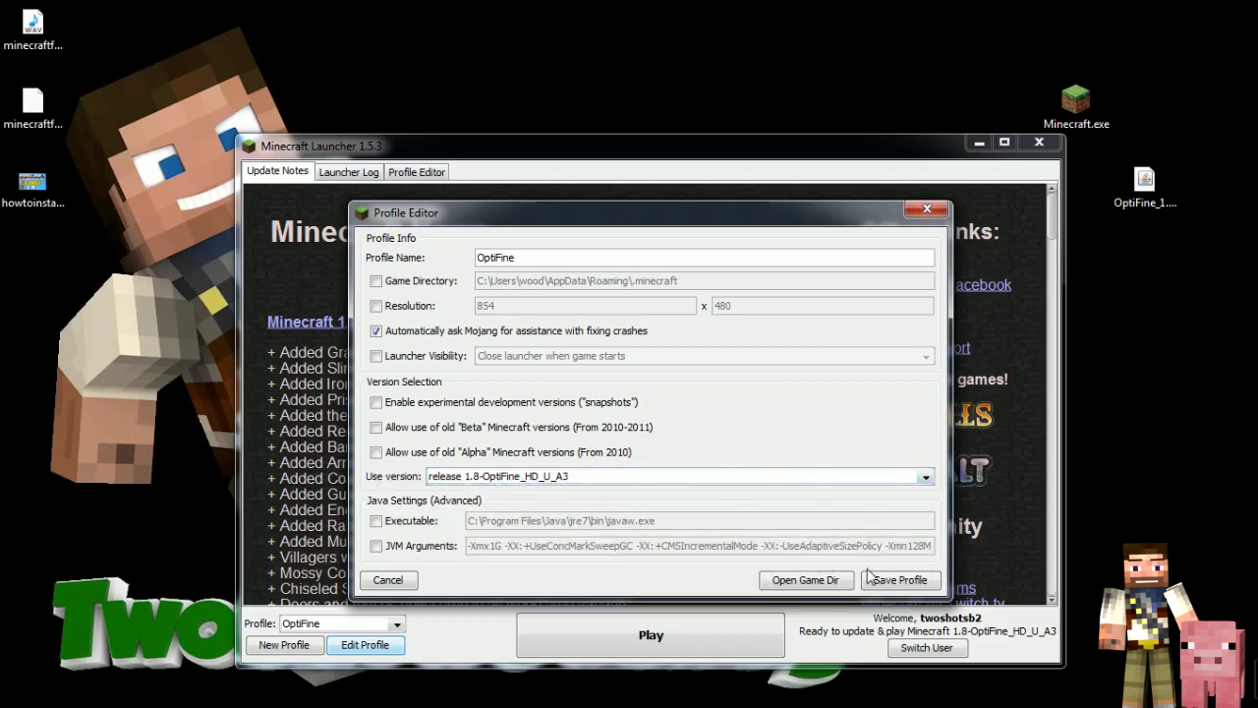
{"action": "left_click", "coordinate": [910, 582]}
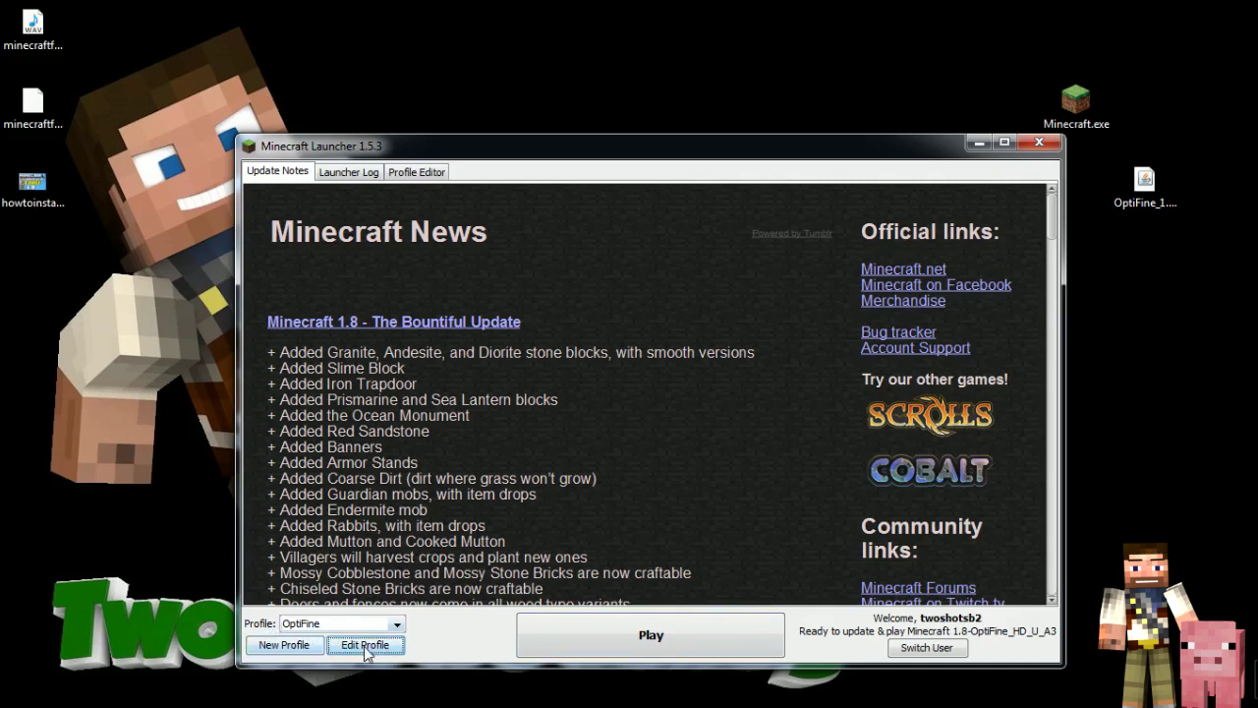
Step: Play the OptiFine profile maximized and create a Creative-mode singleplayer world called New World
{"action": "left_click", "coordinate": [573, 631]}
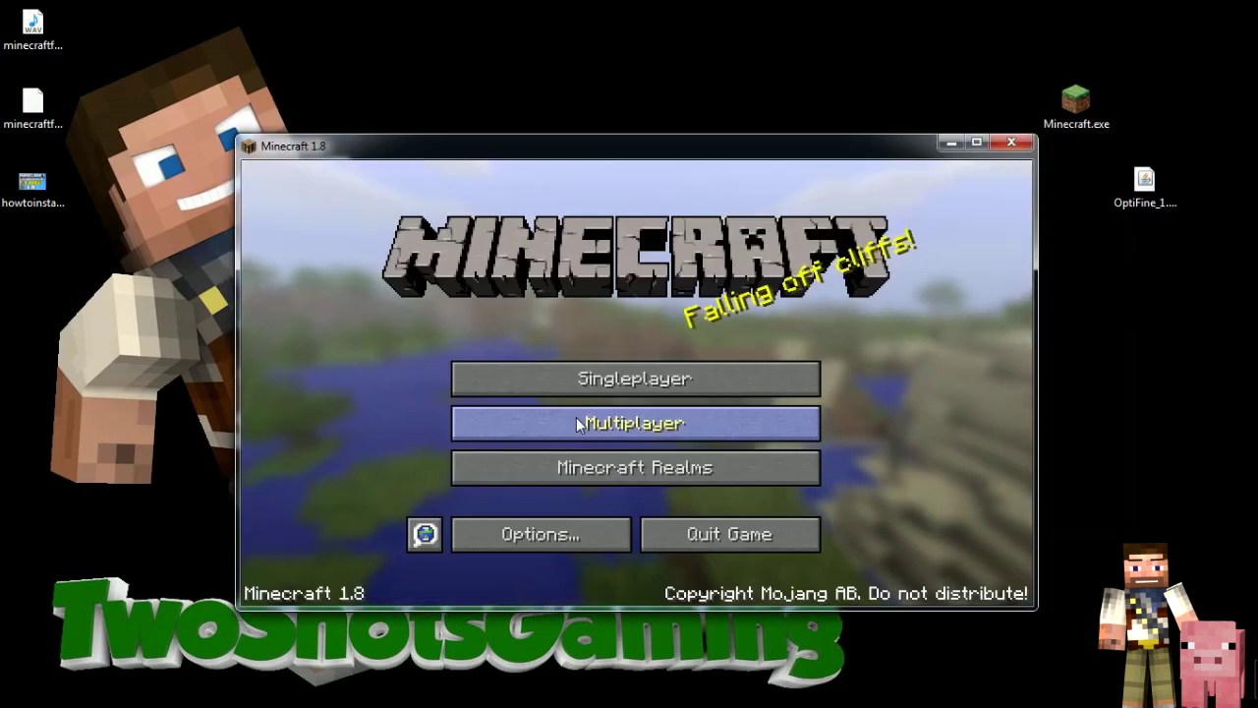
{"action": "left_click", "coordinate": [976, 142]}
{"action": "left_click", "coordinate": [605, 350]}
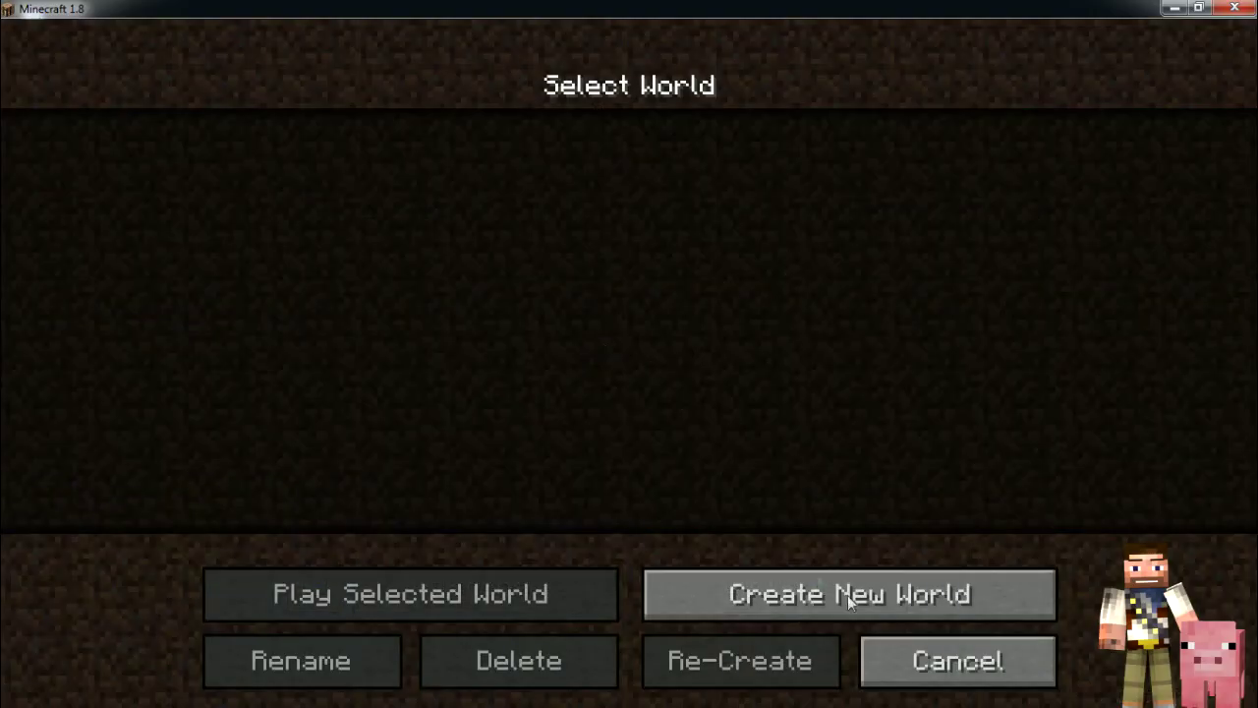
{"action": "left_click", "coordinate": [712, 612]}
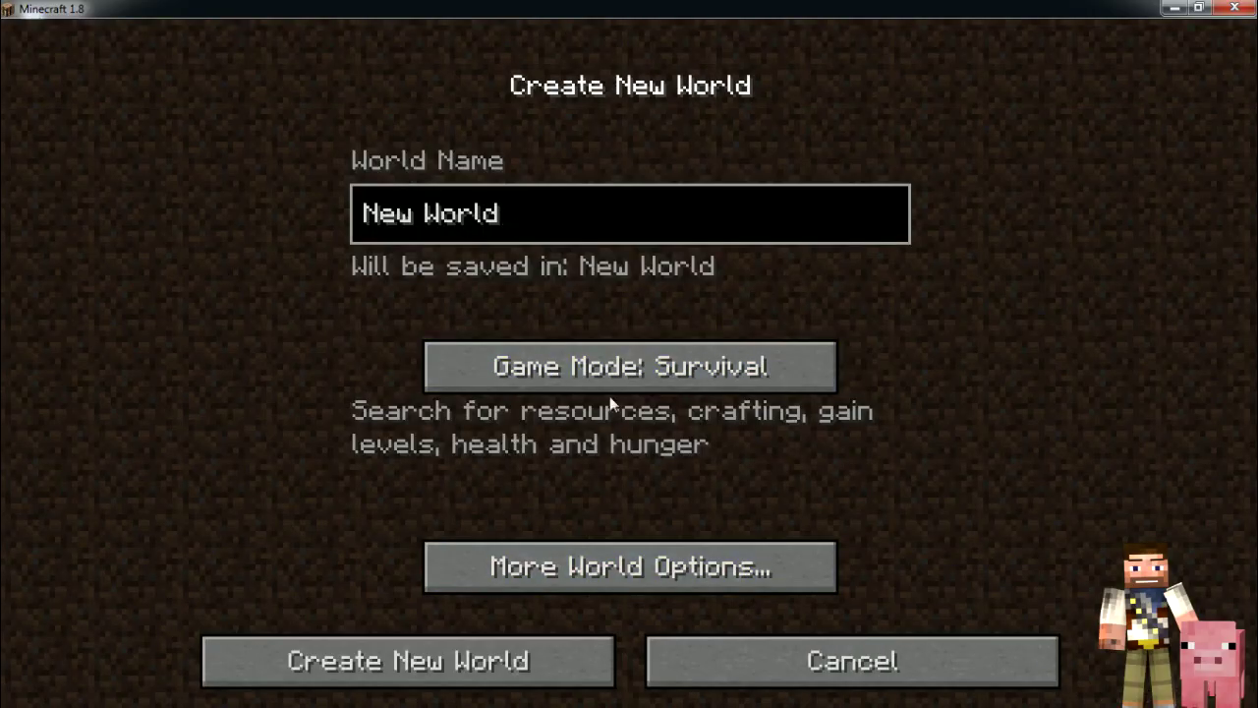
{"action": "left_click", "coordinate": [619, 367]}
{"action": "left_click", "coordinate": [619, 366]}
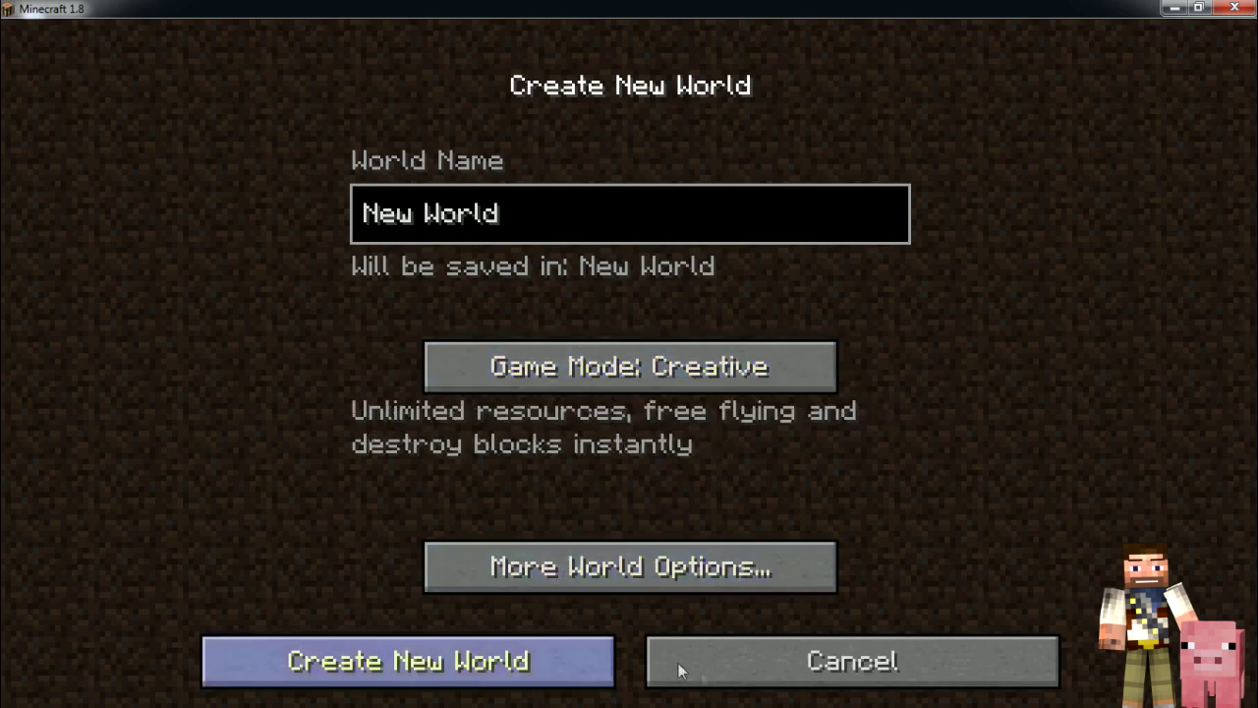
{"action": "left_click", "coordinate": [560, 666]}
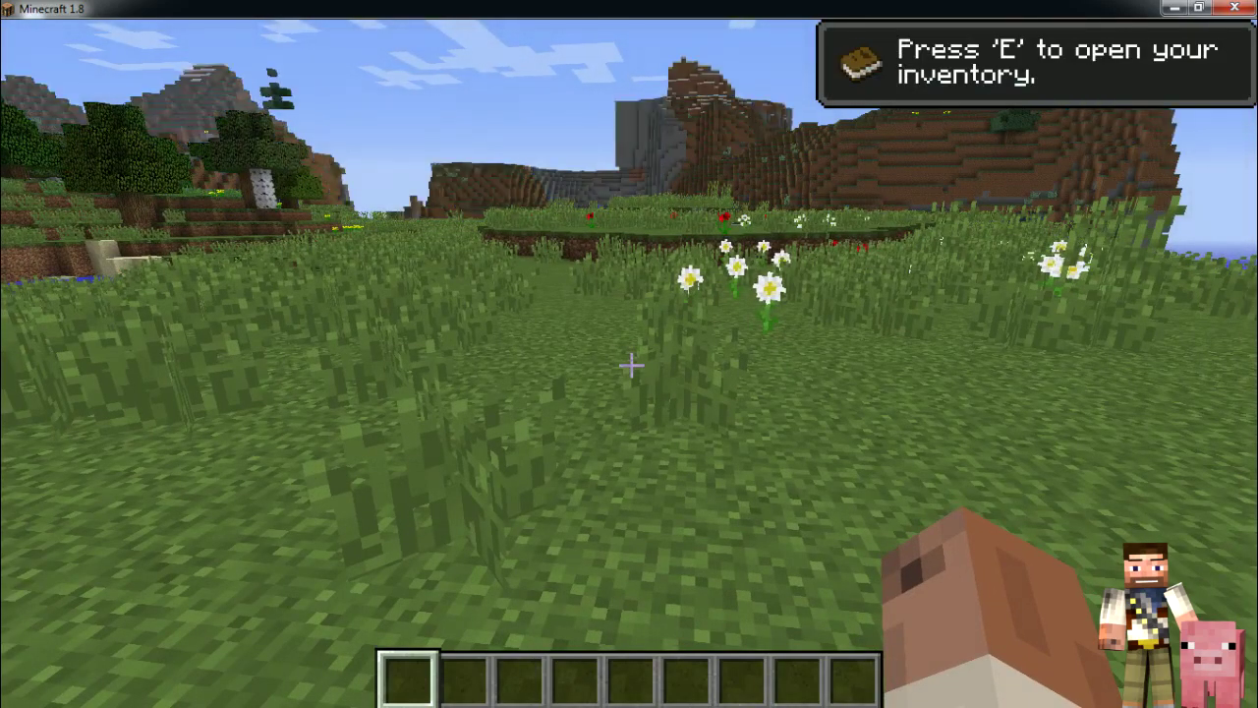
Step: Show the F3 debug overlay listing 1.8-OptiFine_HD_U_A3, then walk west up the hill and back east
{"action": "key", "text": "F3"}
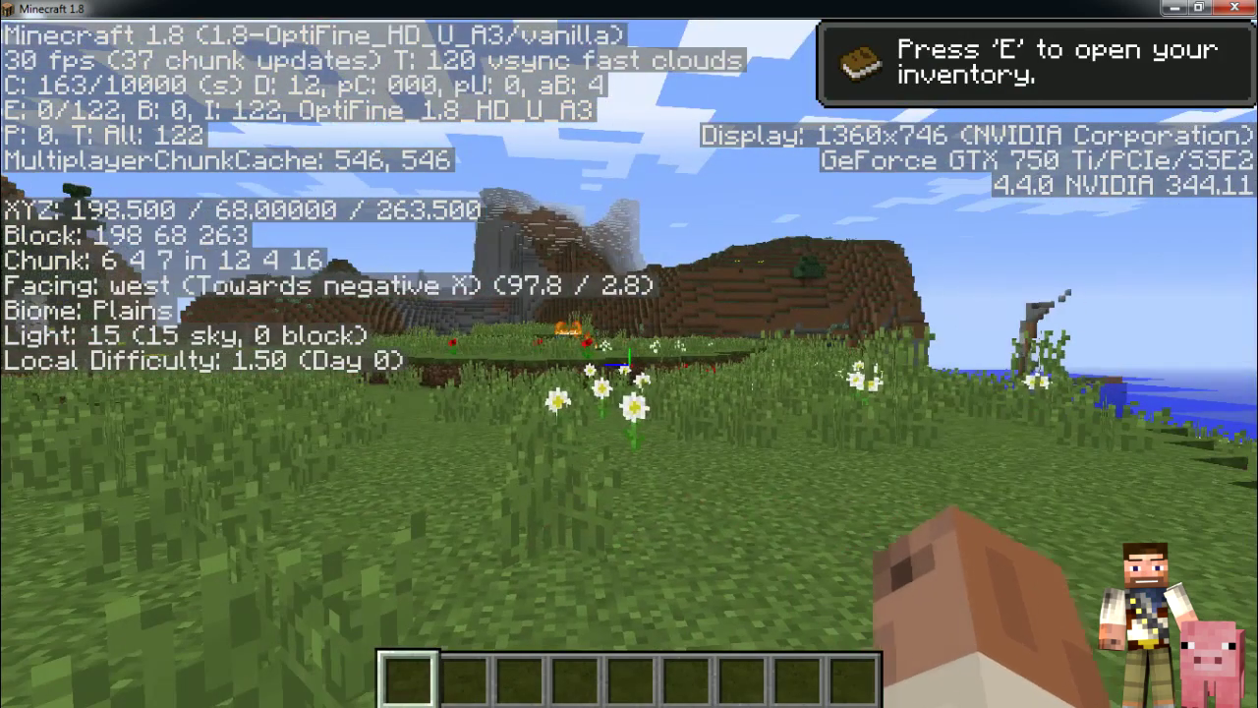
{"action": "key", "text": "w"}
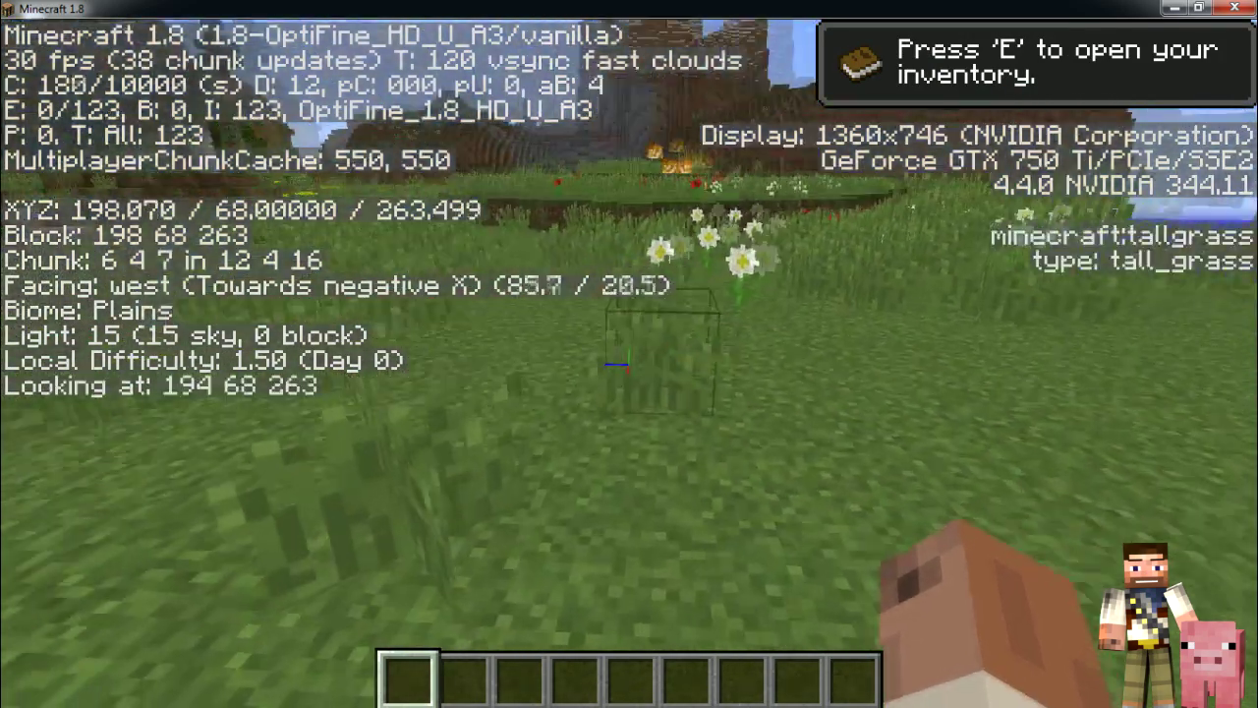
{"action": "key", "text": "w"}
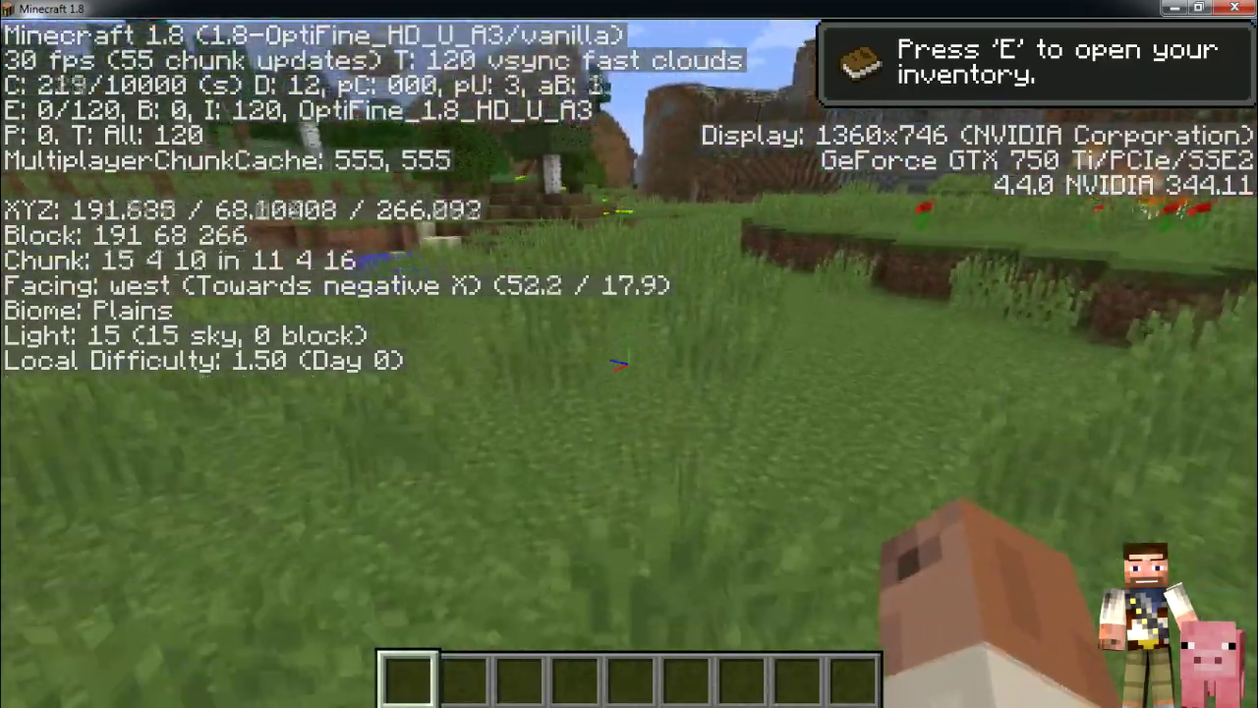
{"action": "key", "text": "space"}
{"action": "key", "text": "w"}
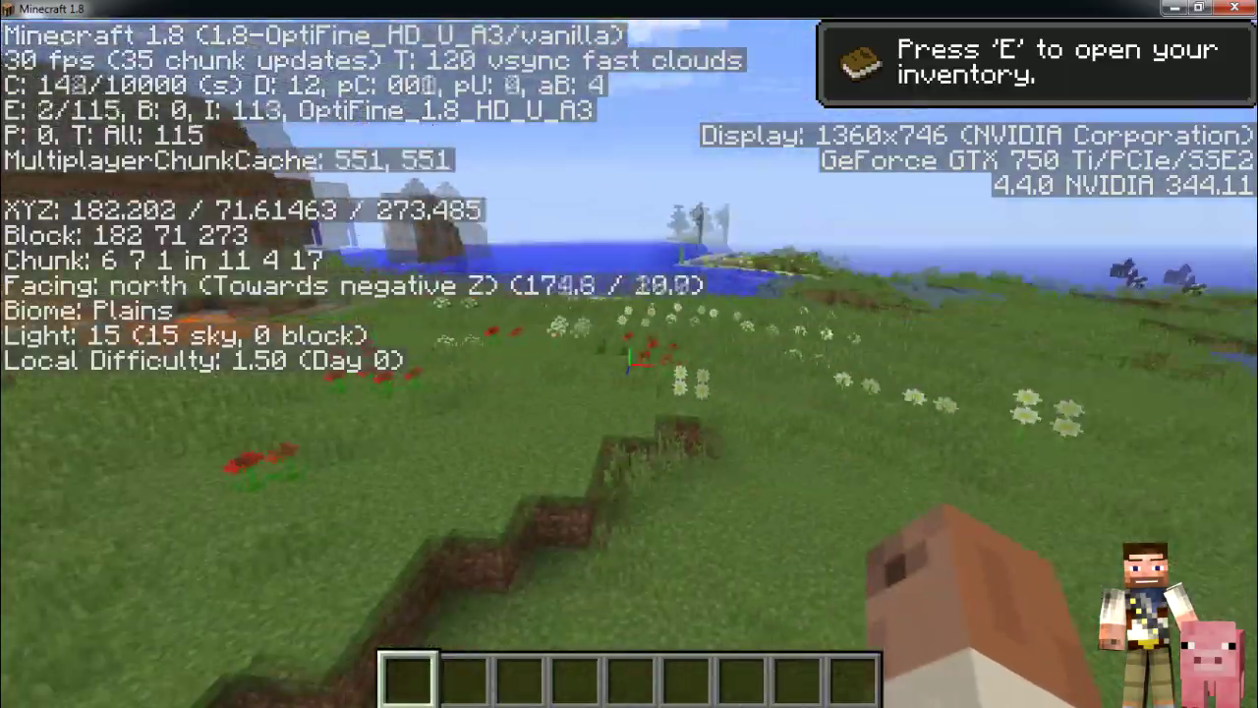
{"action": "key", "text": "w"}
{"action": "key", "text": "w"}
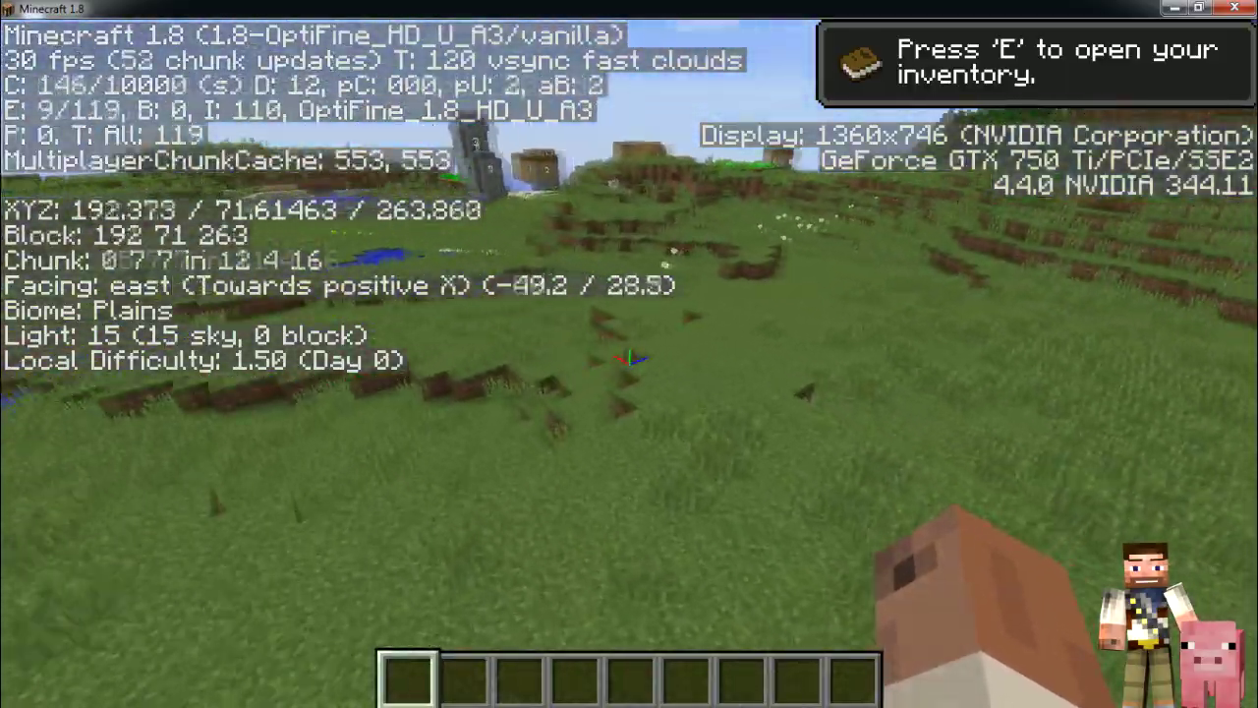
{"action": "key", "text": "w"}
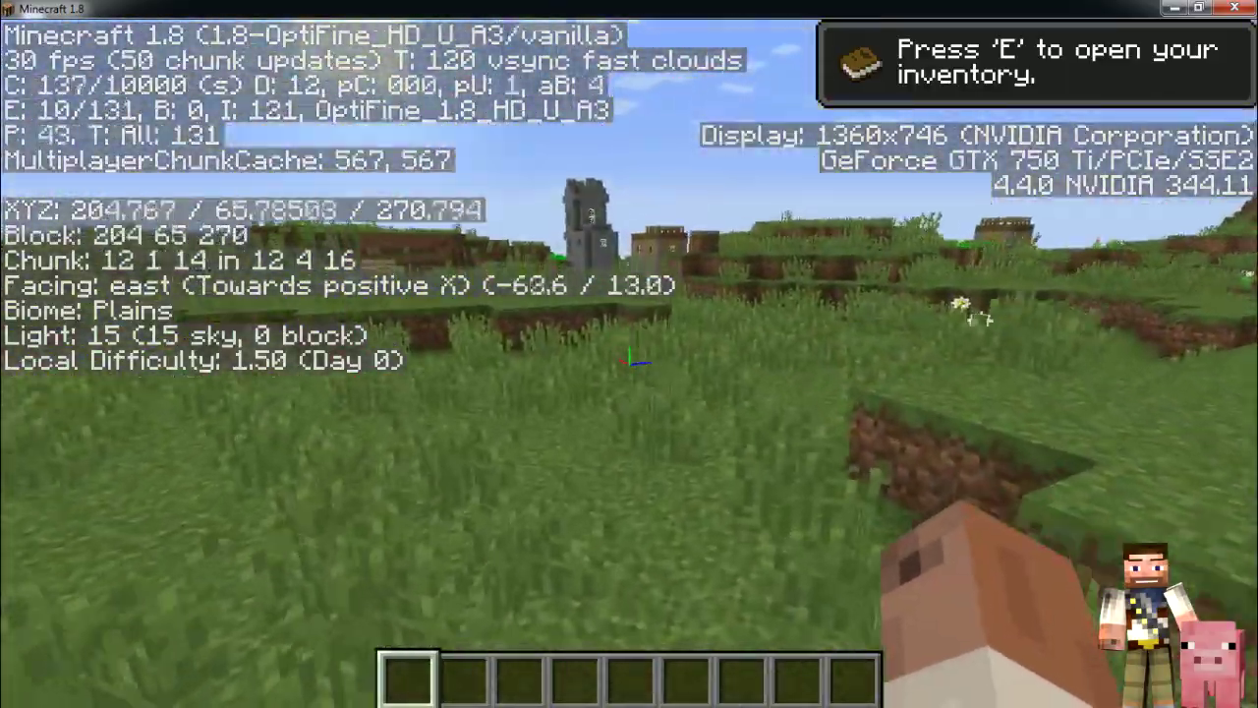